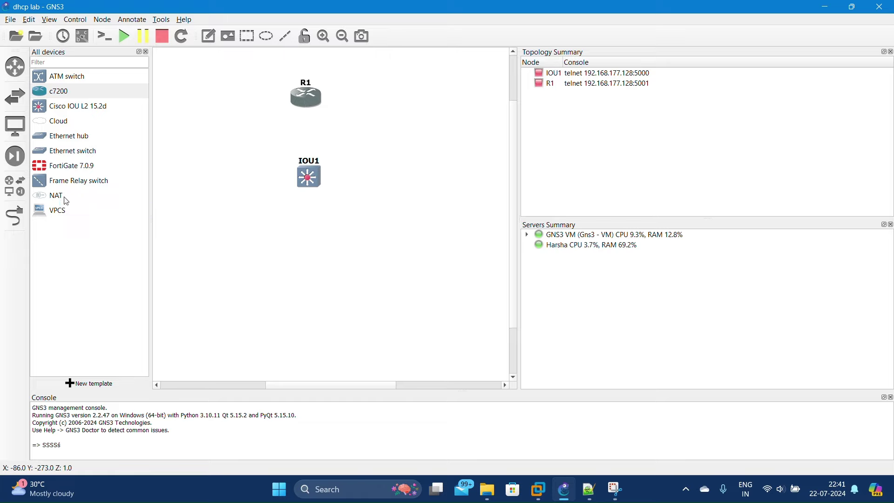
Add a VPCS node hosted on the local server and line it up with the IOU1 switch, below it
left_click_drag(61, 212, 315, 273)
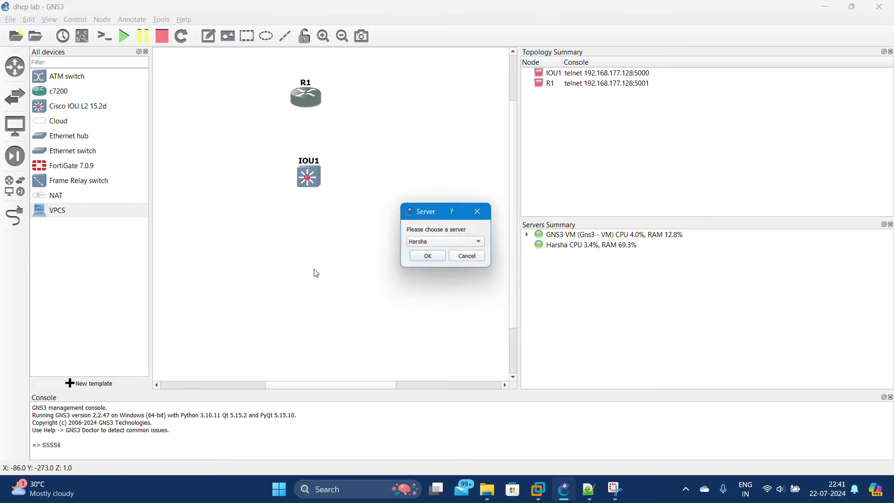
left_click(428, 259)
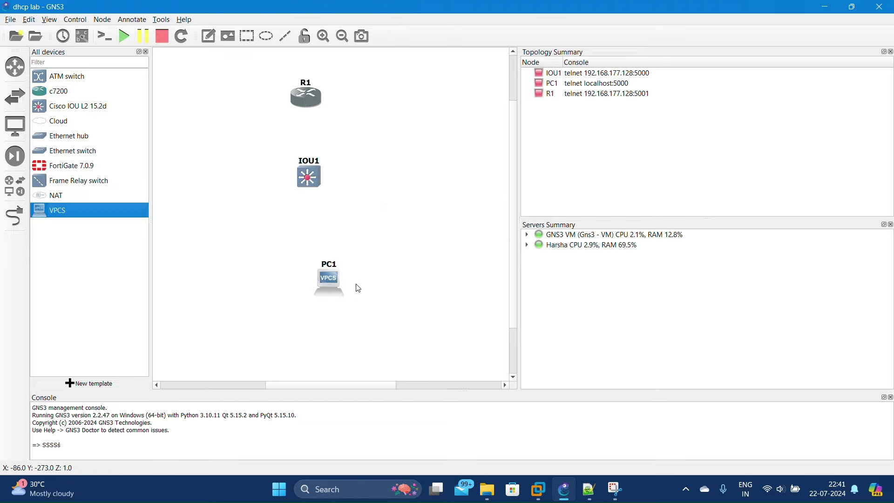
left_click_drag(332, 283, 309, 276)
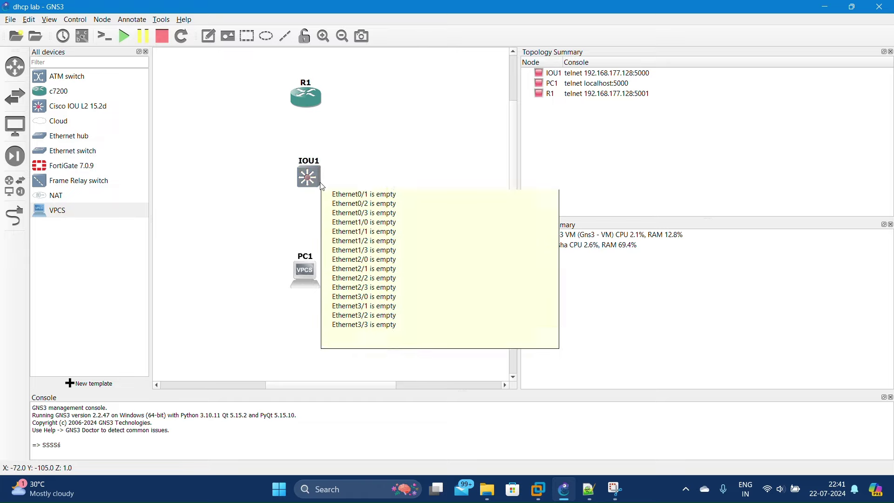
left_click_drag(322, 187, 318, 186)
Link the switch's Ethernet0/0 port to FastEthernet0/0 on router R1
left_click(16, 216)
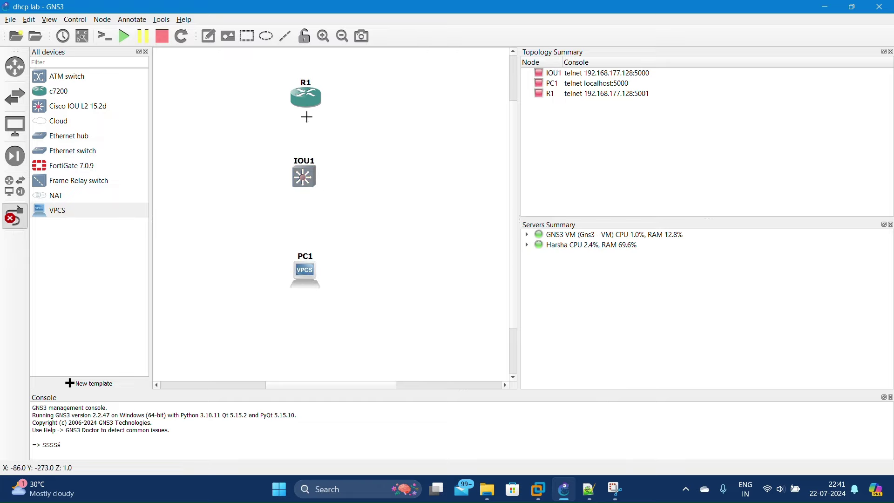
left_click(310, 182)
left_click(345, 228)
left_click(303, 93)
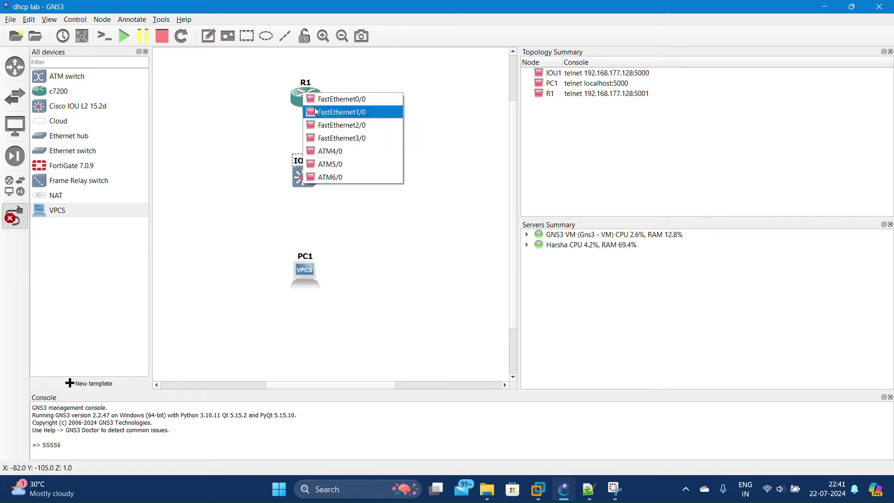
left_click(342, 124)
Link the switch's Ethernet0/1 port to Ethernet0 on PC1 and stop adding links
left_click(303, 183)
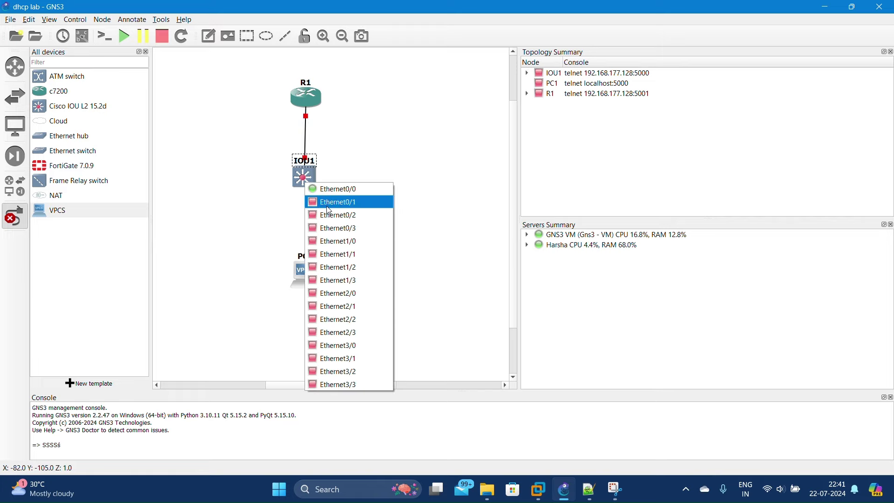
left_click(333, 201)
left_click(306, 273)
left_click(334, 278)
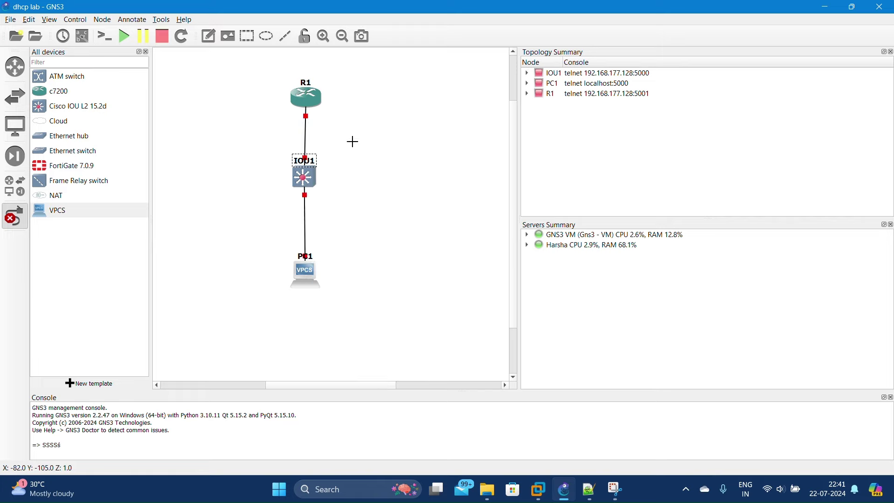
left_click(18, 210)
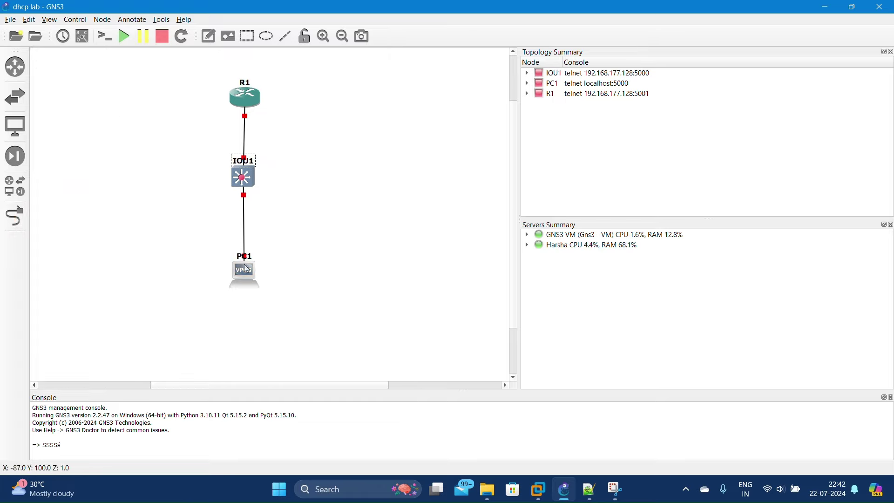
Move PC1 to the lower left of the switch and add a second local-server VPCS at its lower right
left_click_drag(245, 271, 192, 264)
left_click(15, 186)
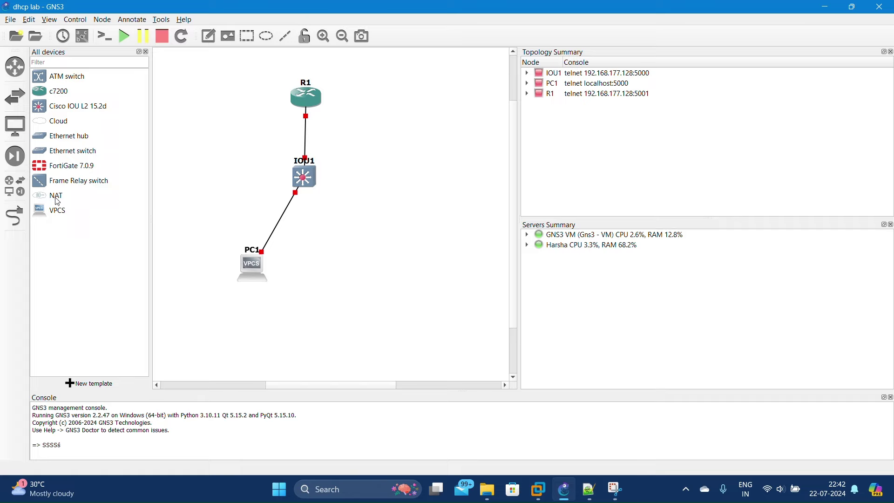
left_click_drag(58, 210, 363, 265)
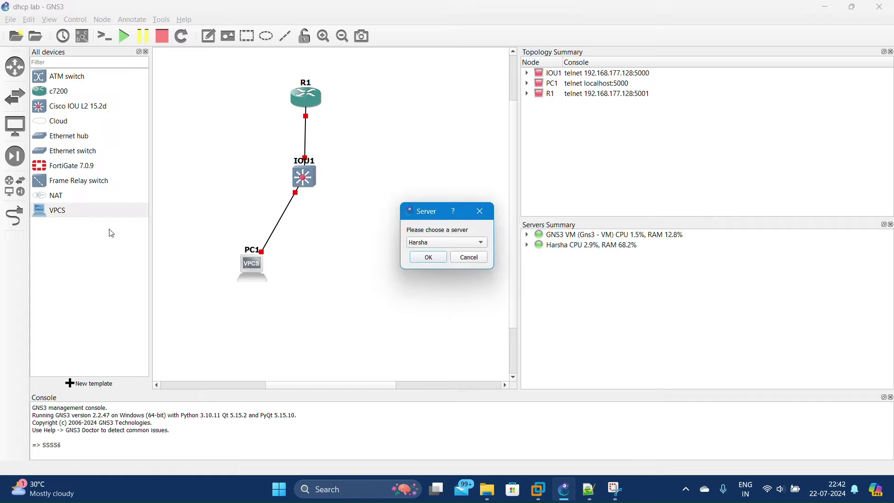
left_click(416, 262)
Link the switch's Ethernet0/2 port to Ethernet0 on PC2 and stop adding links
left_click(14, 216)
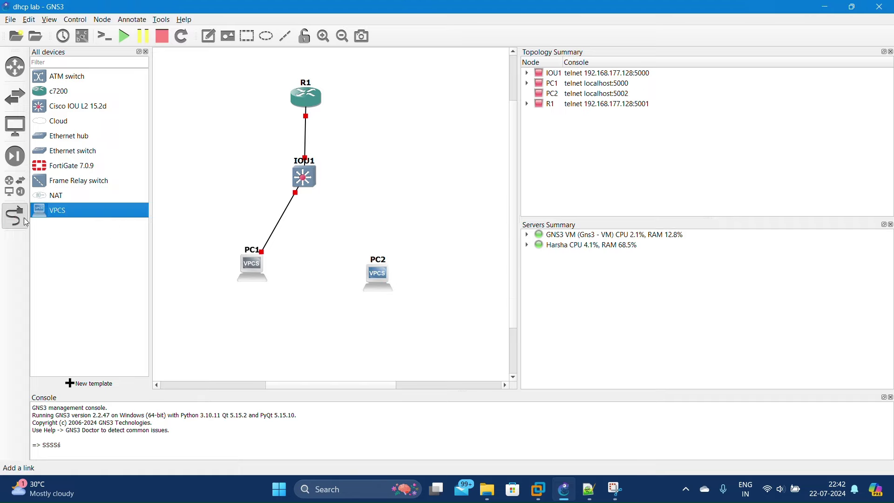
left_click(303, 183)
left_click(340, 217)
left_click(377, 271)
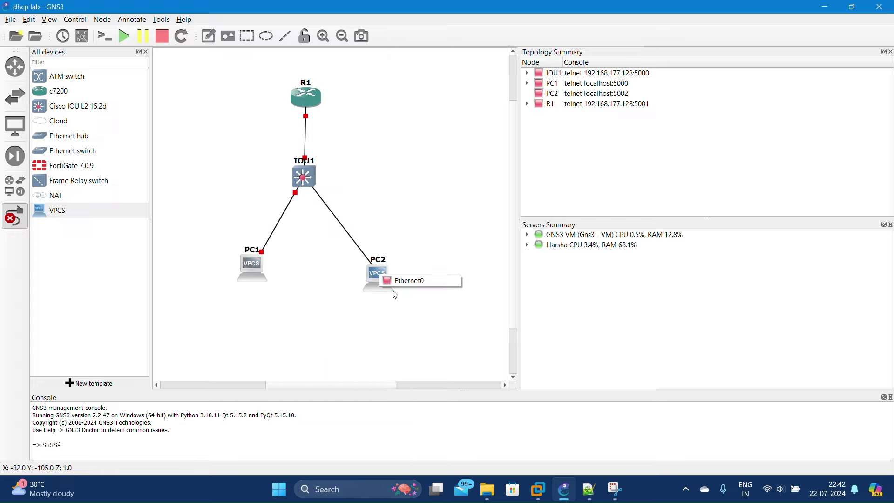
left_click(410, 281)
left_click(14, 219)
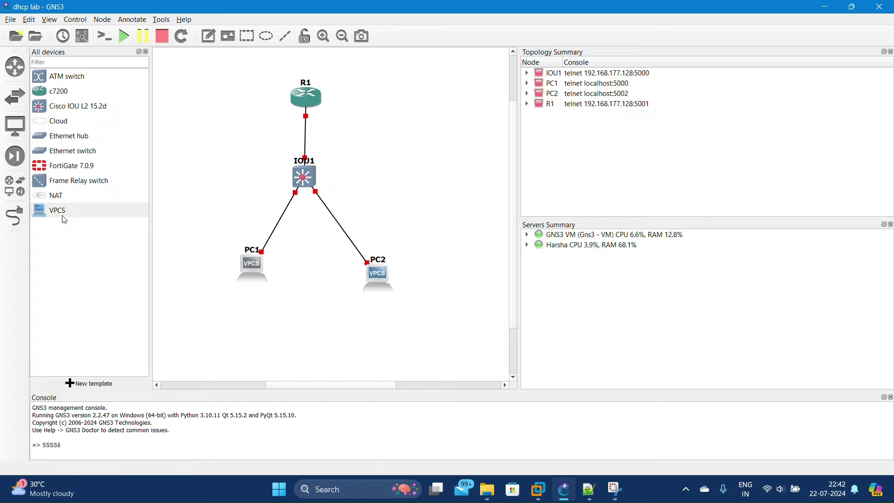
Move PC2 closer, about level with PC1, and show the interface labels on the topology
left_click(16, 190)
left_click_drag(312, 275, 285, 261)
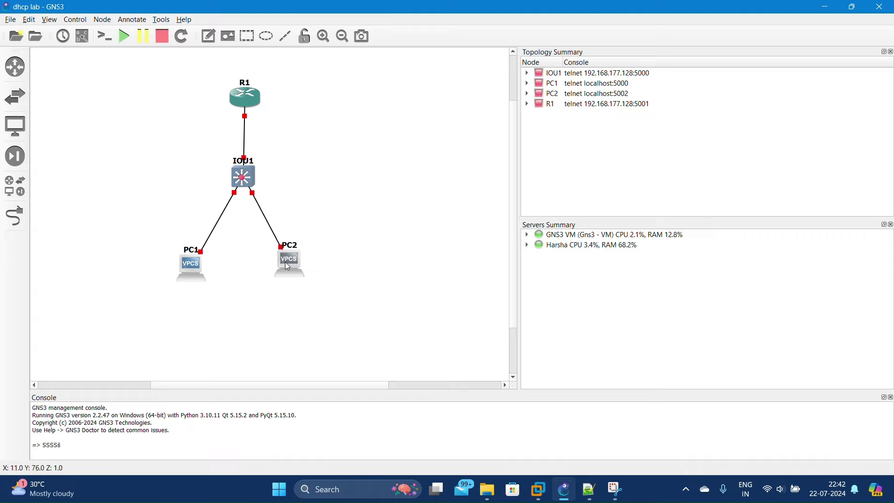
left_click(82, 36)
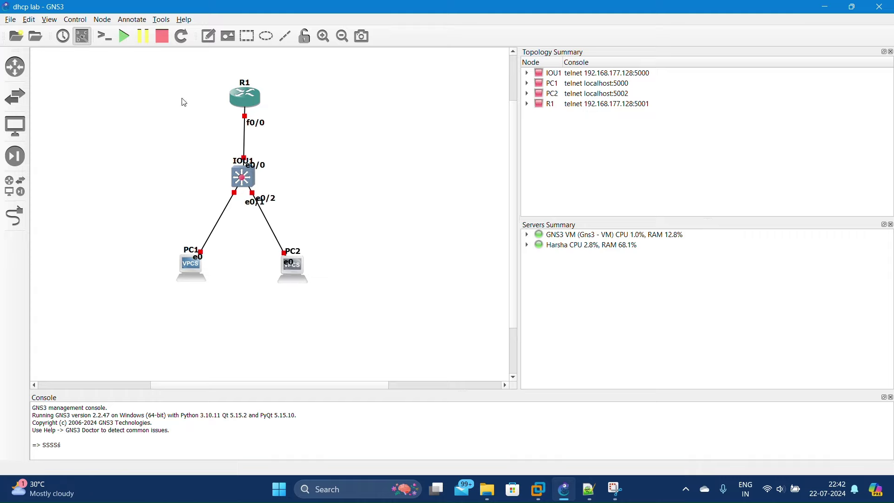
Start all nodes in the topology and place the console window with R1's session beside the diagram
left_click(124, 36)
left_click(464, 255)
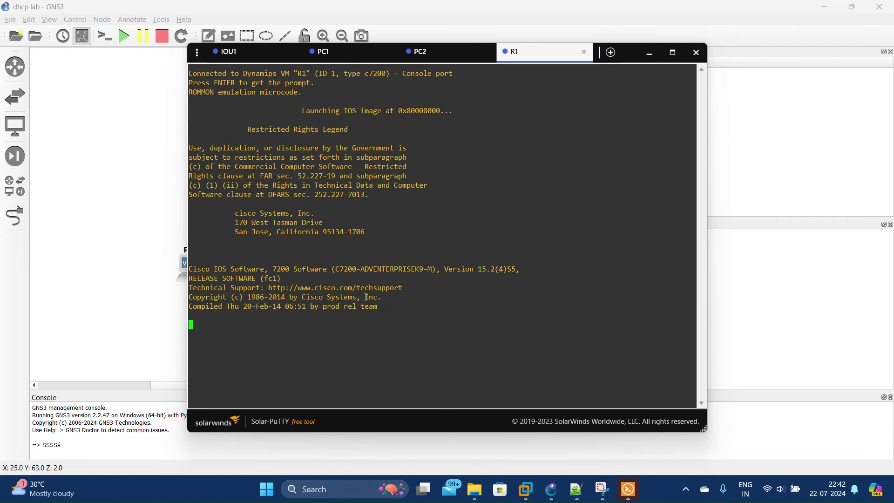
left_click_drag(561, 43, 711, 29)
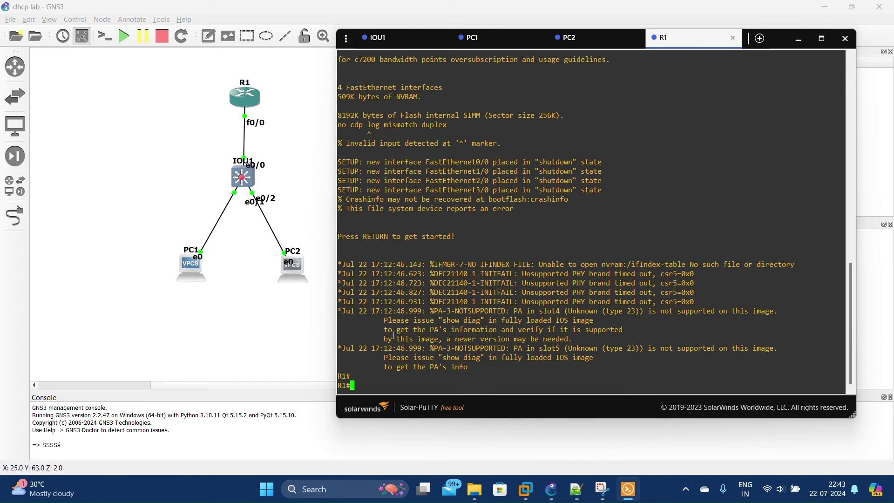
Get a clean prompt on R1's console and enter global configuration mode with configure terminal
key("Return")
key("Return")
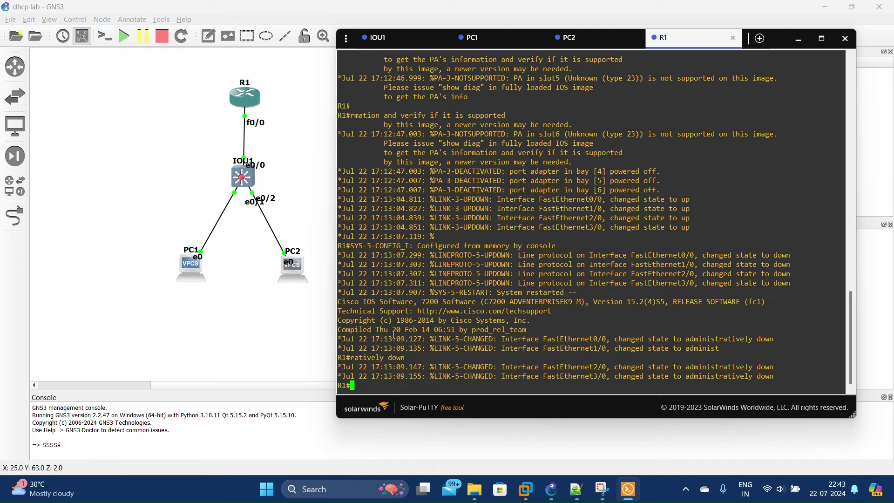
key("Return")
key("Return")
key("Return")
key("Return")
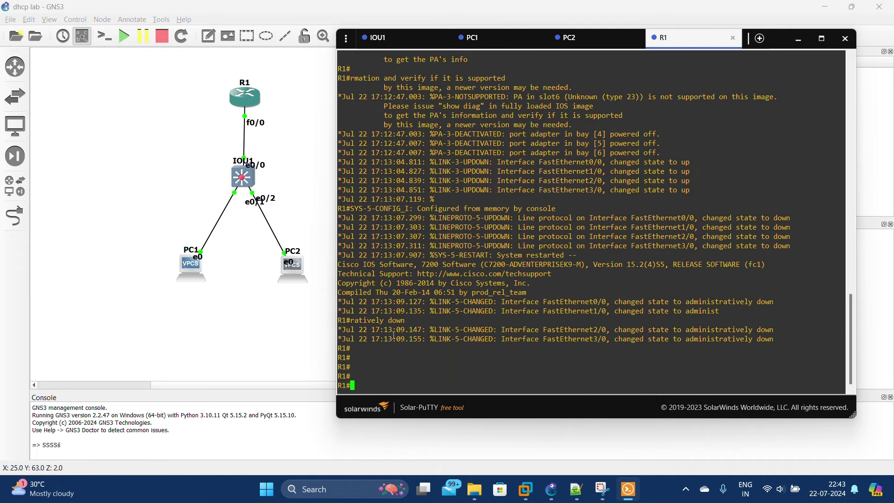
type("configure terminal")
key("Return")
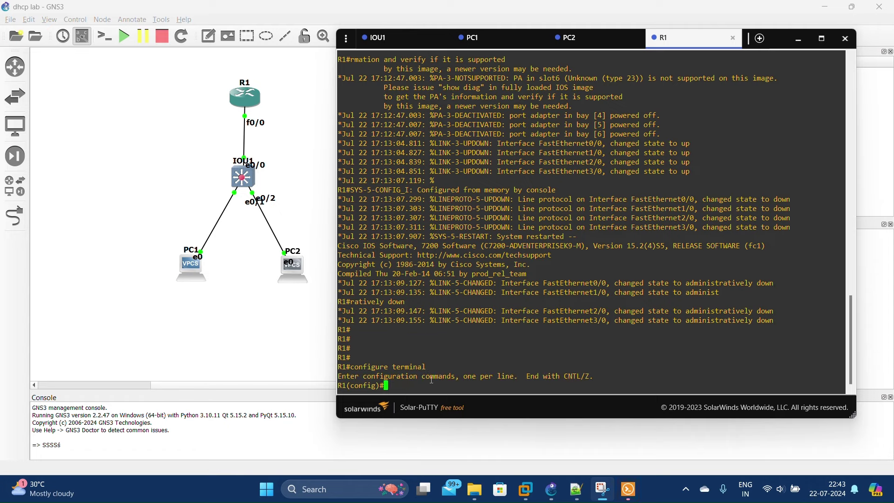
Assign IP address 192.162.1.10 with mask 255.255.255.0 to R1's interface f0/0, enable it and exit interface configuration
type("interfae")
type("e f0/0")
key("Return")
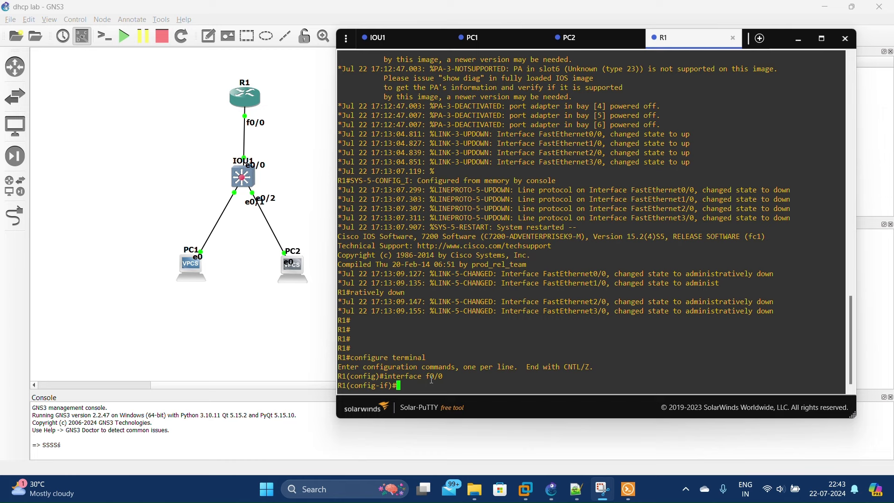
type("ip address 192.162.1.10 255.255.255.0")
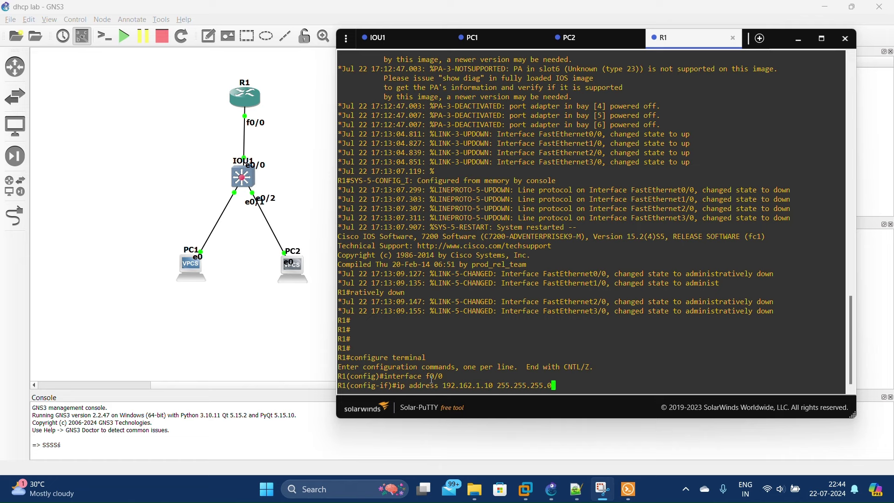
key("Return")
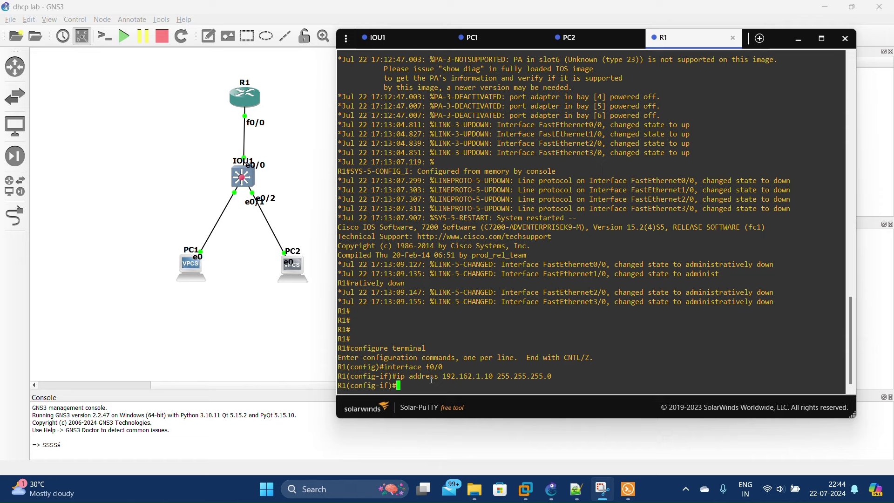
type("no shutdown")
key("Return")
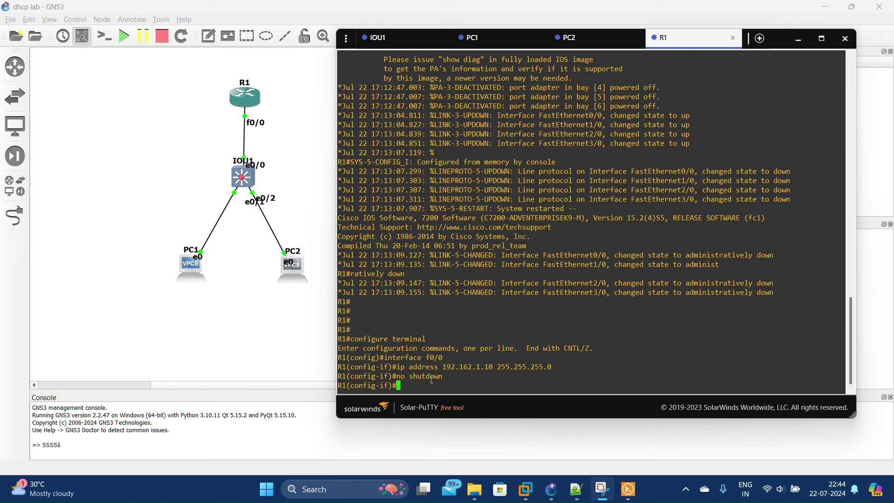
type("exit")
key("Return")
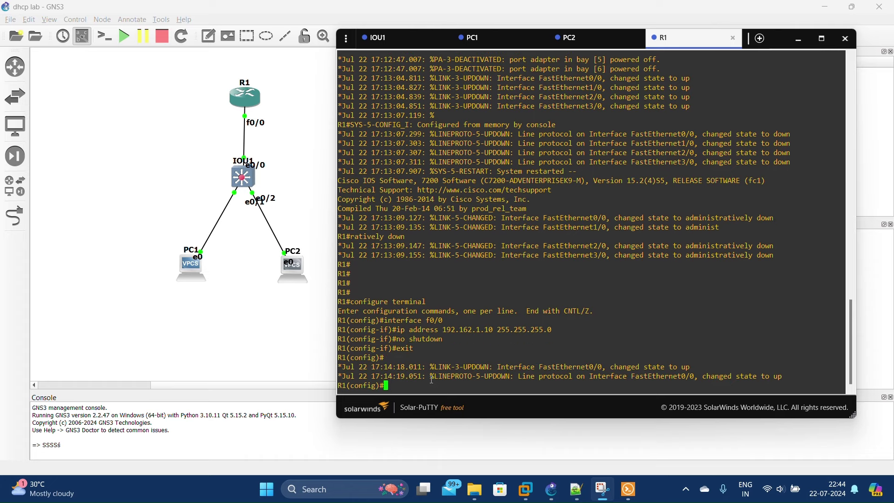
Create a DHCP pool named LAN on R1 with network 192.162.1.1 and mask 255.255.255.0
left_click_drag(495, 358, 692, 368)
left_click(528, 376)
type("ip dhcp pool LAN")
key("Return")
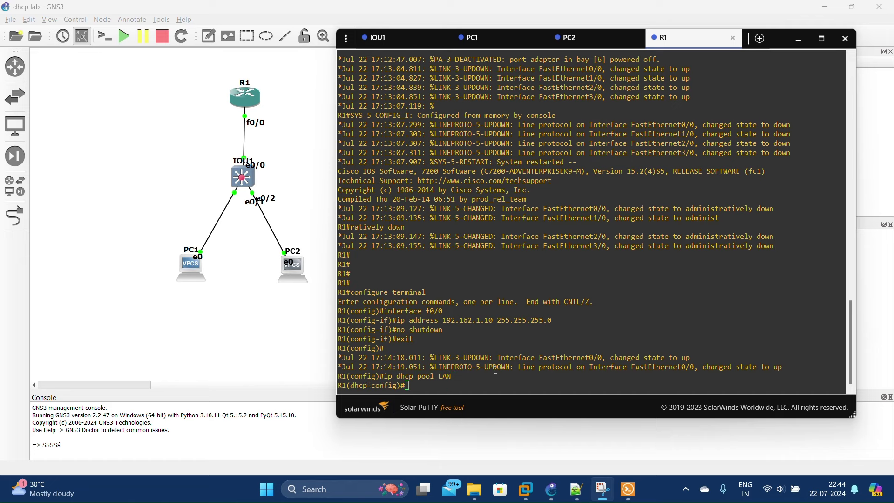
type("network 192.162.1.")
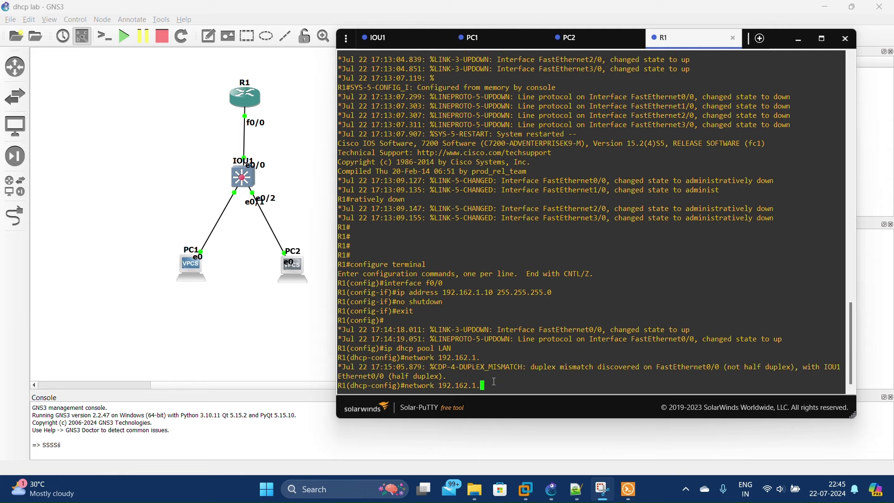
type("1 255.255.255.0")
key("Return")
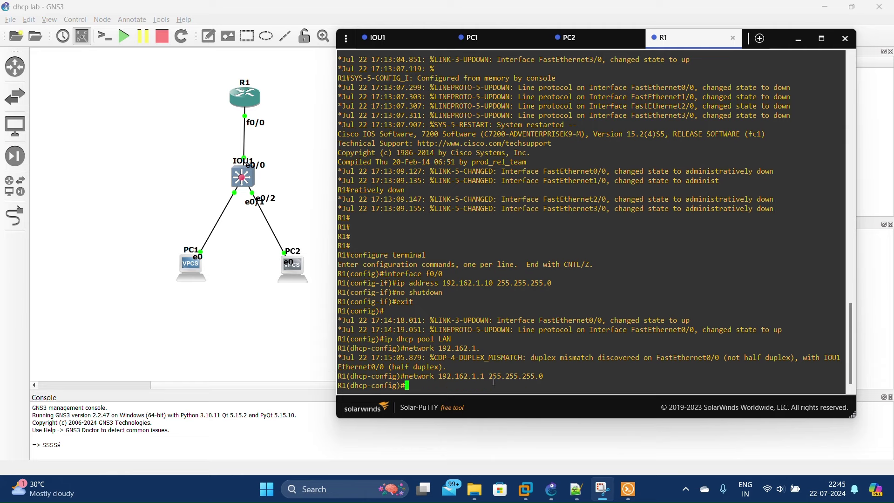
Set the LAN pool's default router to 192.162.1.1
type("default-router 192.162.1.")
type("1")
key("Return")
Set the LAN pool's DNS server to 192.162.1.1
type("dns-ser")
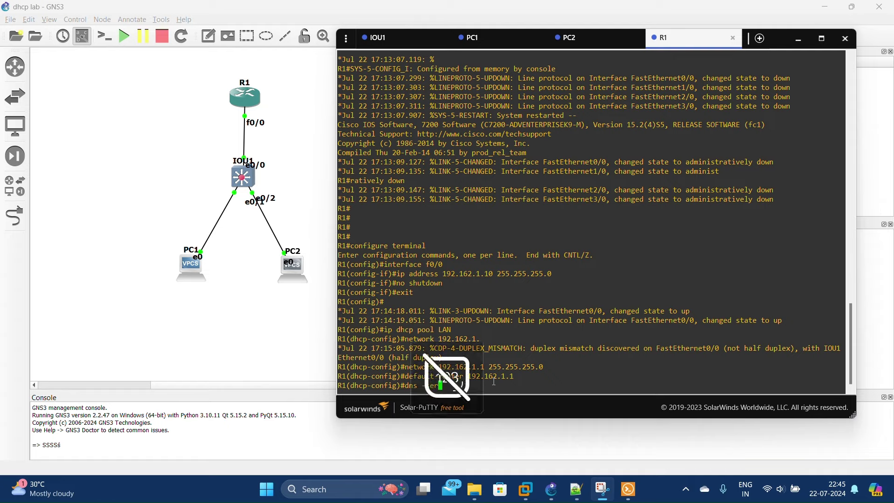
key("BackSpace")
type("-s")
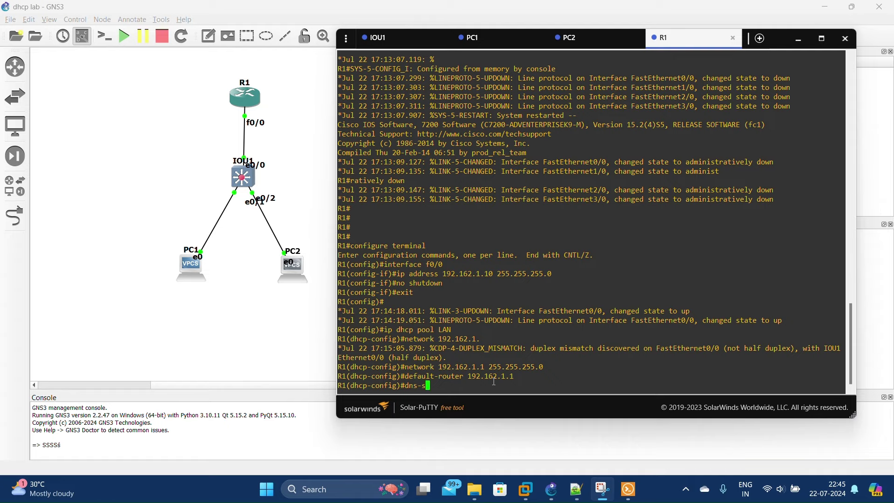
type("erver [~[~")
key("BackSpace")
key("BackSpace")
key("BackSpace")
key("BackSpace")
key("Num_Lock")
type("192")
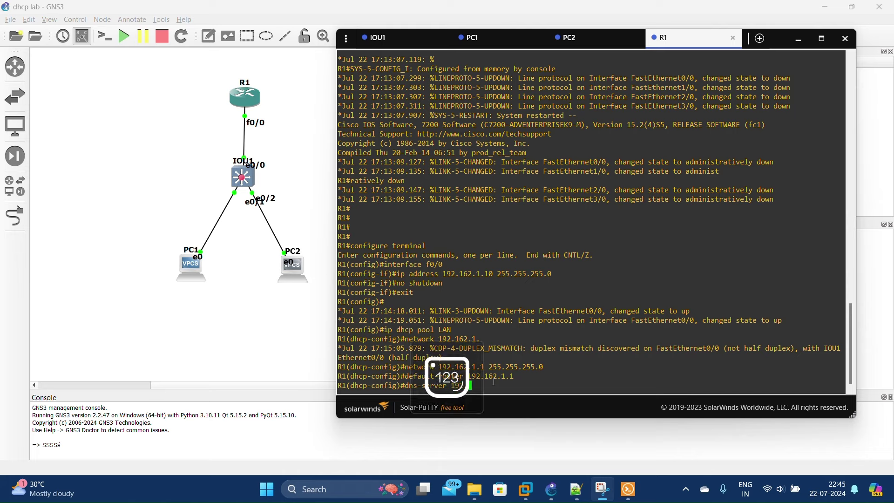
type(".162.1.1")
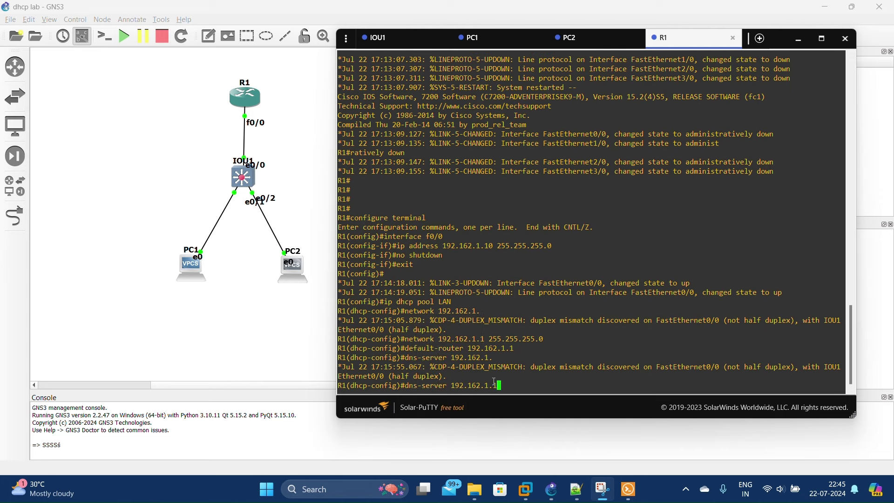
key("Return")
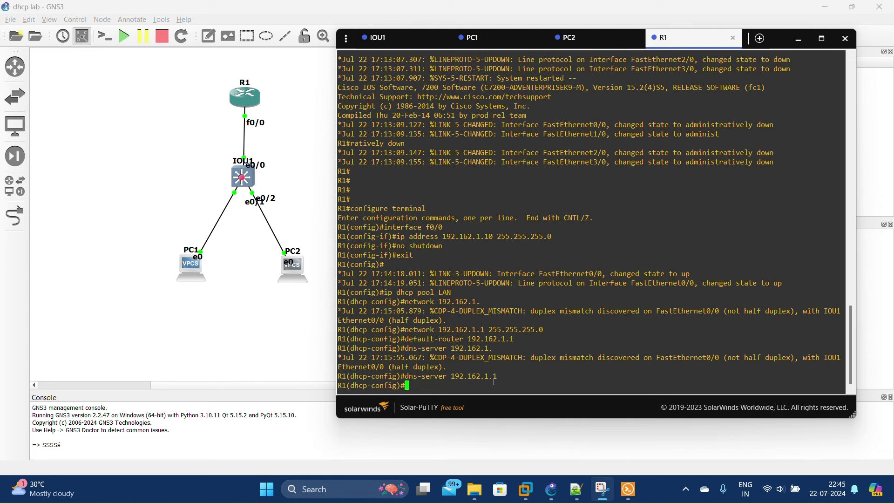
Disable CDP on R1 with no cdp run and exit configuration mode
type("no cdp run")
key("Return")
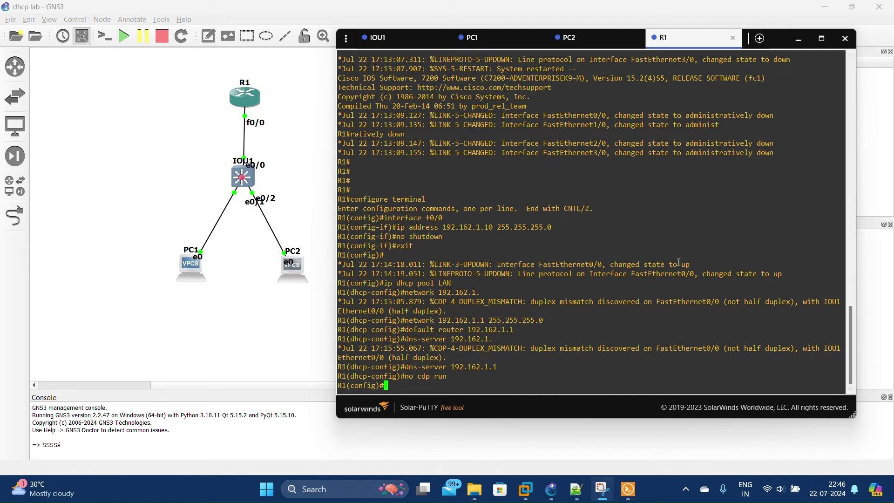
type("exit")
key("Return")
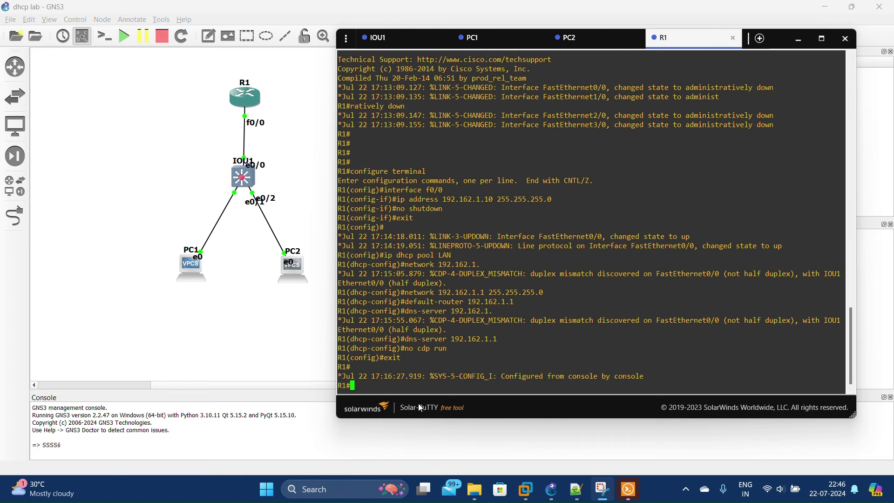
Try to exclude 192.162.1.1 from DHCP assignment on R1 with ip dhcp excluded-address in privileged mode
type("ip dhcp excluded-address 192.")
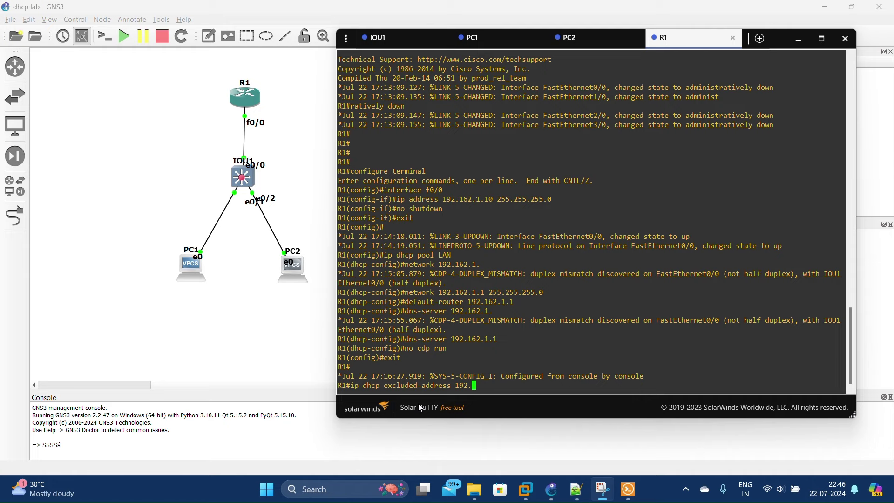
type("162.1.1")
key("Return")
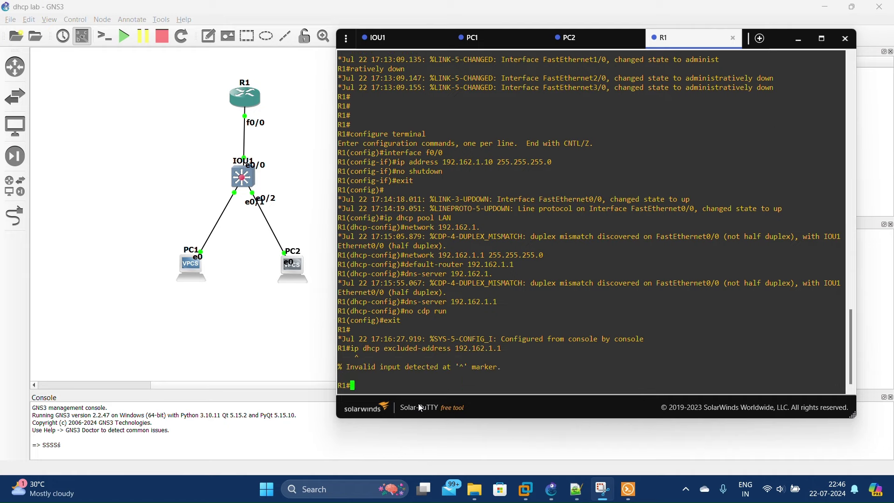
Enter R1's global configuration mode, try ip dhcp excluded-address without an address, and exit configuration mode
type("config")
key("BackSpace")
type("ure terminal")
key("Return")
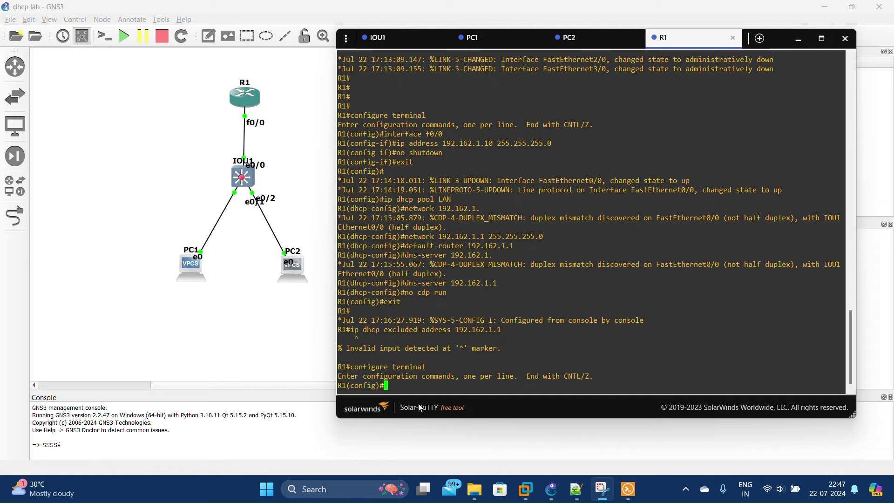
type("ip dhcp exclud")
type("ed-address")
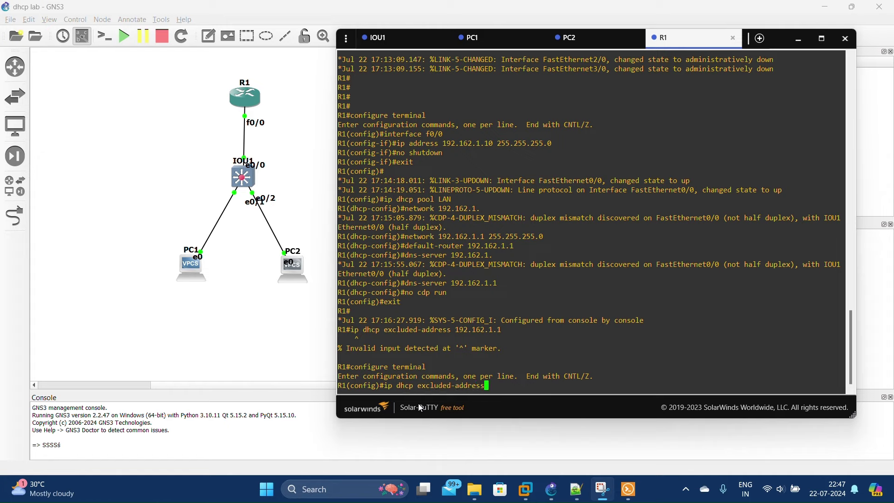
key("Return")
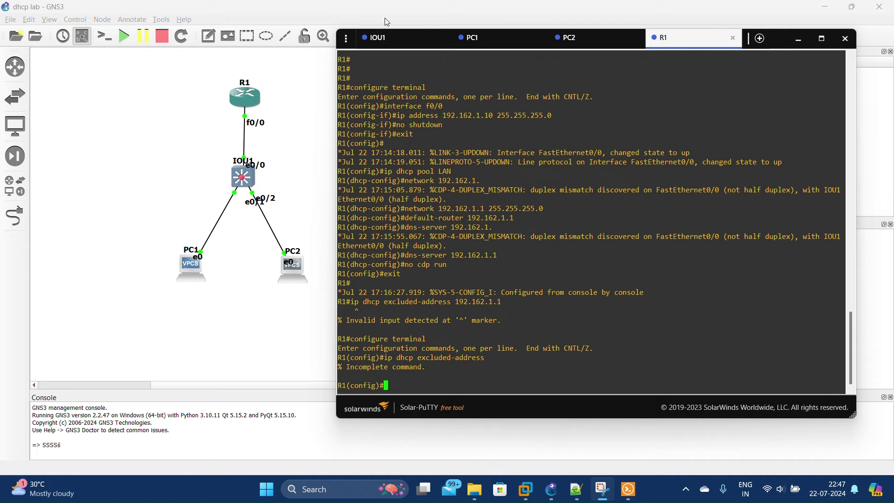
type("exit")
key("Return")
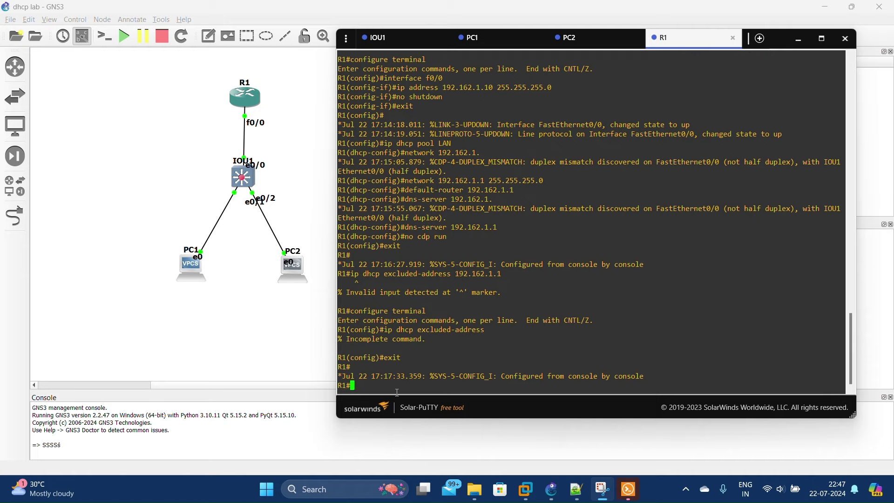
Run show ip on PC1 and check its IP address and mask
left_click(466, 35)
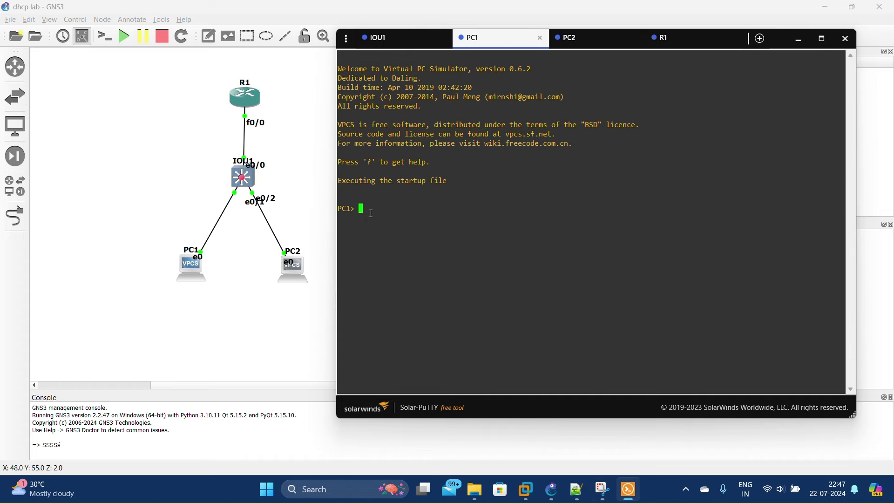
type("show ip")
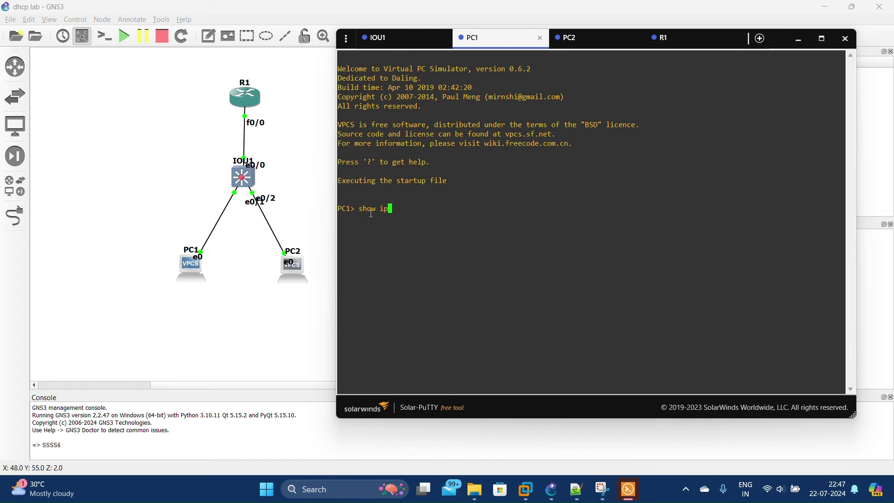
key("Return")
left_click_drag(396, 233, 397, 237)
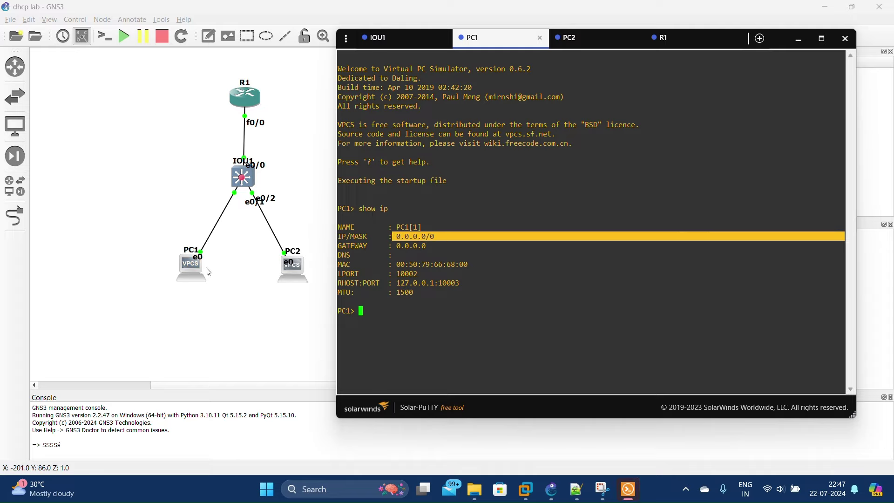
Run show ip on PC2 and check its IP address and mask
left_click(619, 39)
type("show ip")
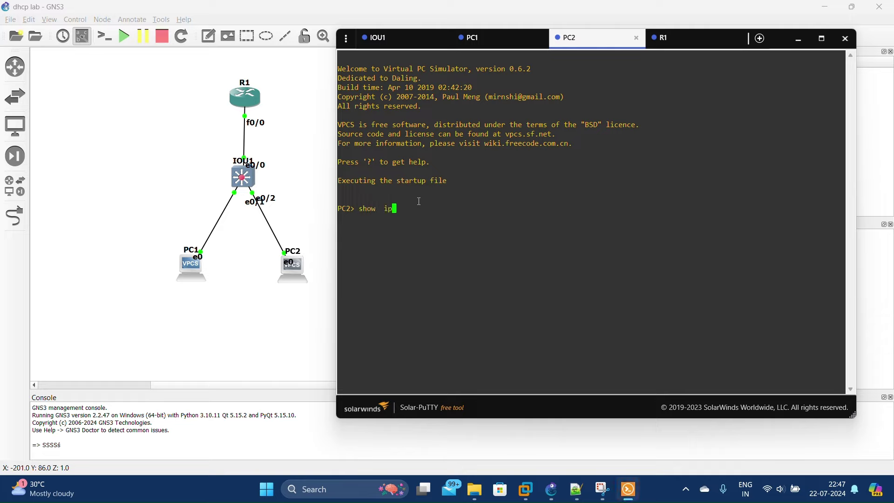
key("Return")
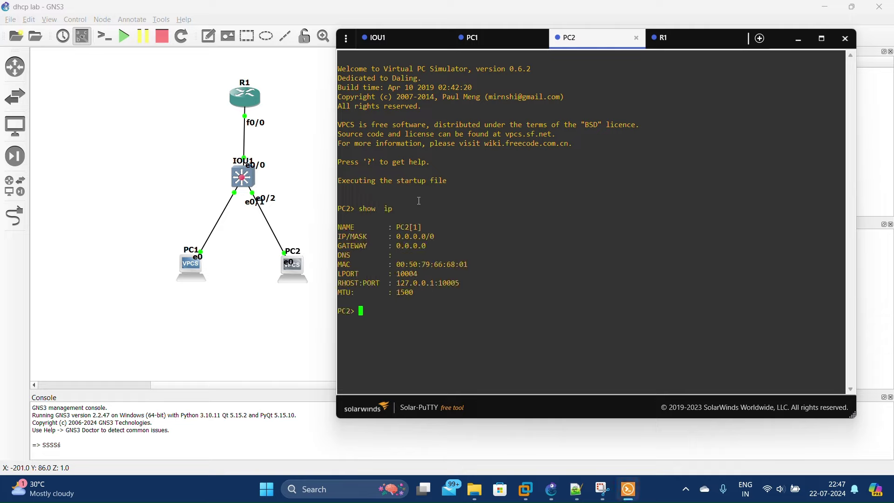
left_click_drag(393, 236, 842, 237)
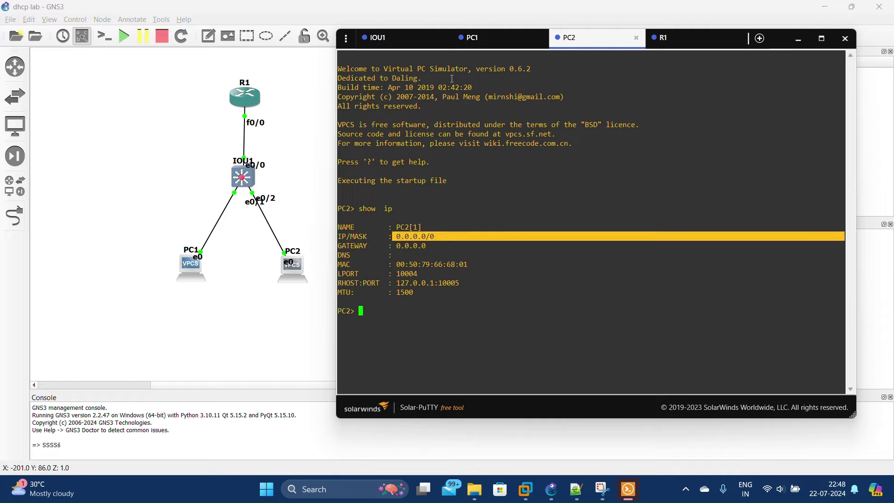
Start an Ethernet packet capture on the link between IOU1 and PC1, with the capture visualization program enabled
left_click(479, 38)
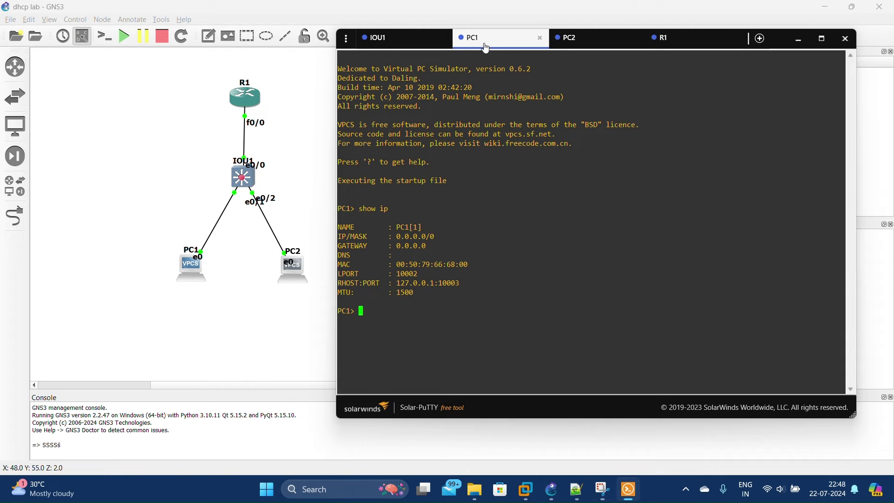
right_click(213, 230)
left_click(269, 238)
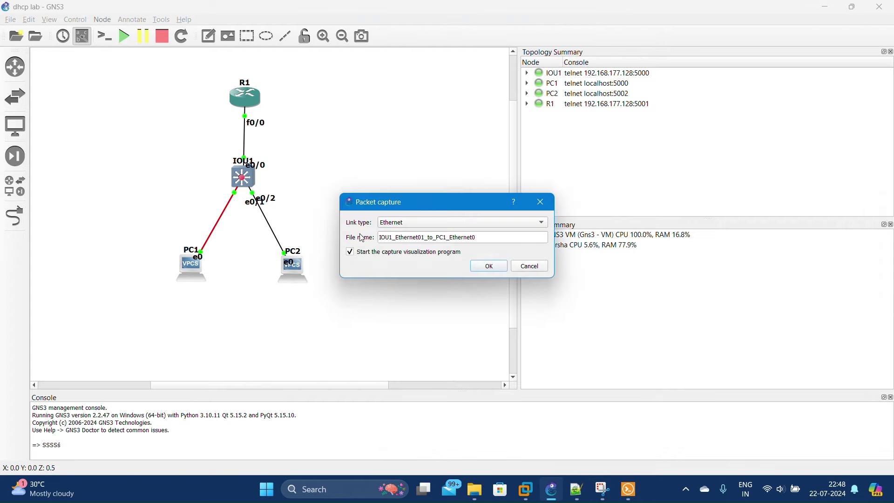
left_click(487, 266)
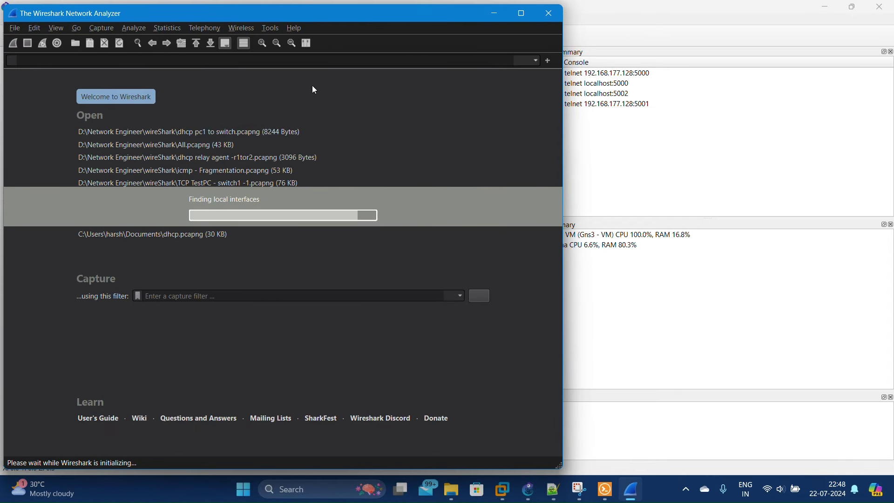
Switch to the Solar-PuTTY console, request an address on PC1 with dhcp, and stop the Wireshark capture
left_click(615, 491)
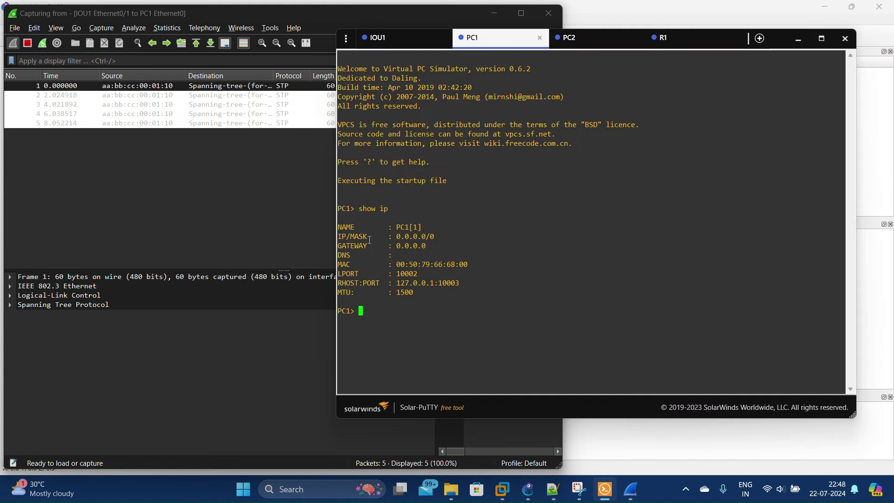
type("dhcp")
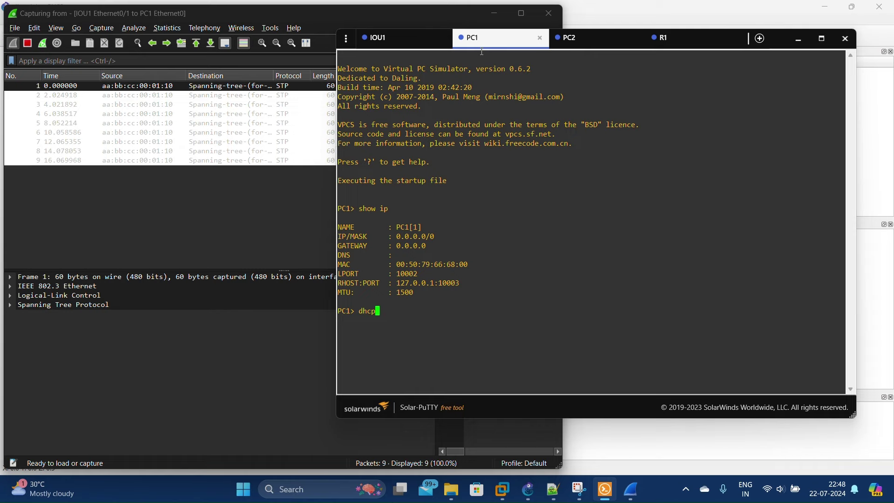
left_click_drag(482, 46, 592, 87)
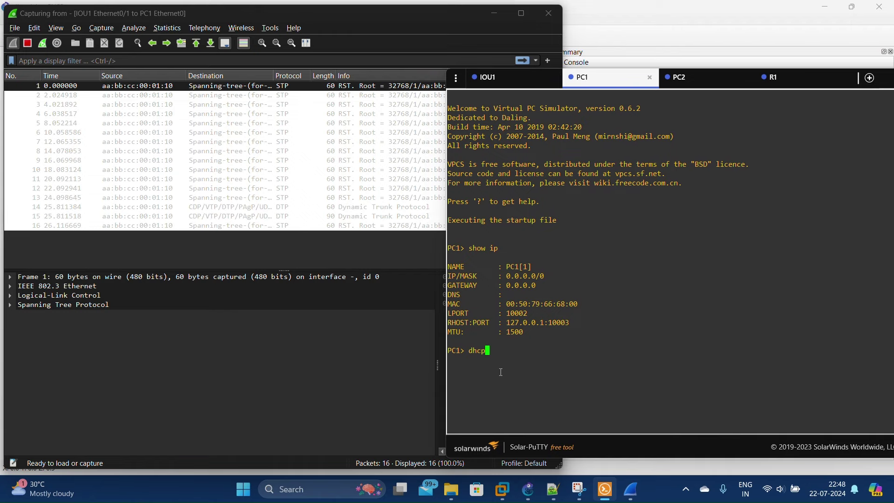
key("Return")
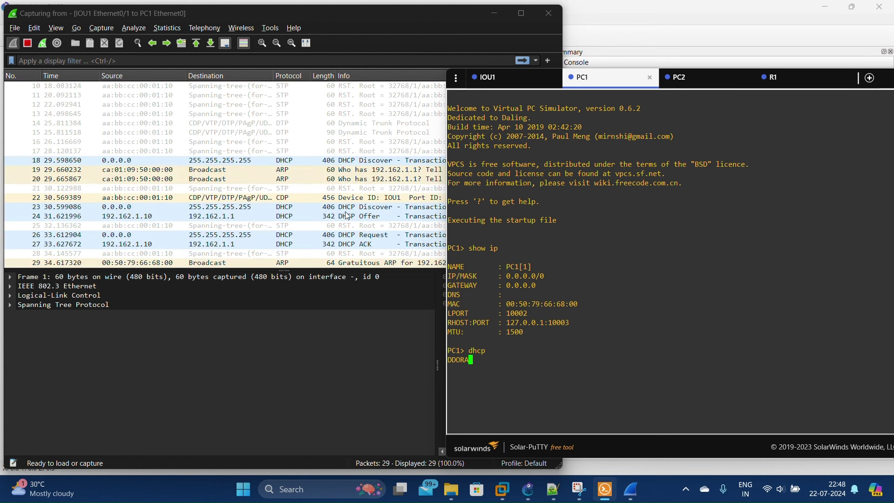
left_click(28, 43)
Examine the UDP source and destination ports of the second DHCP Discover packet
left_click(266, 216)
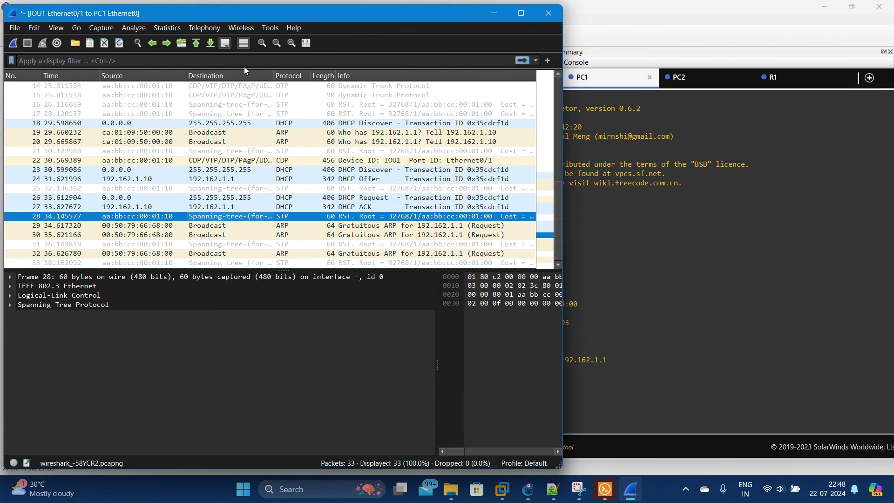
left_click(279, 170)
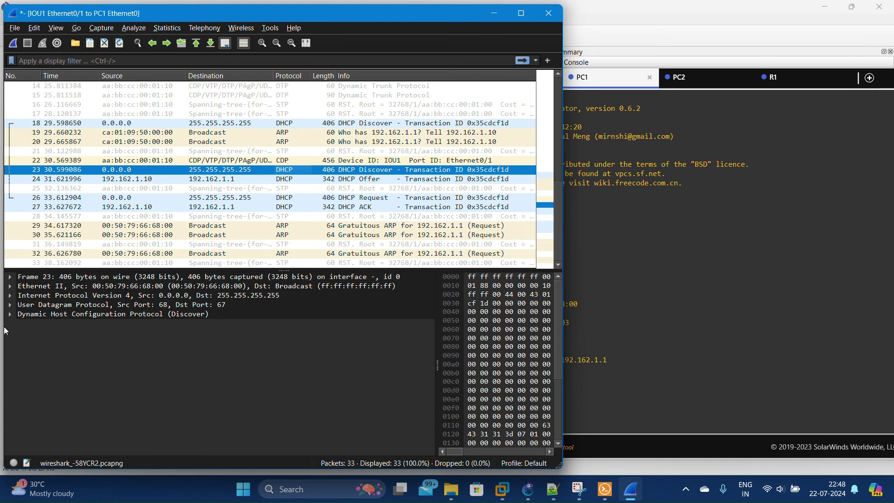
left_click(9, 314)
left_click(10, 314)
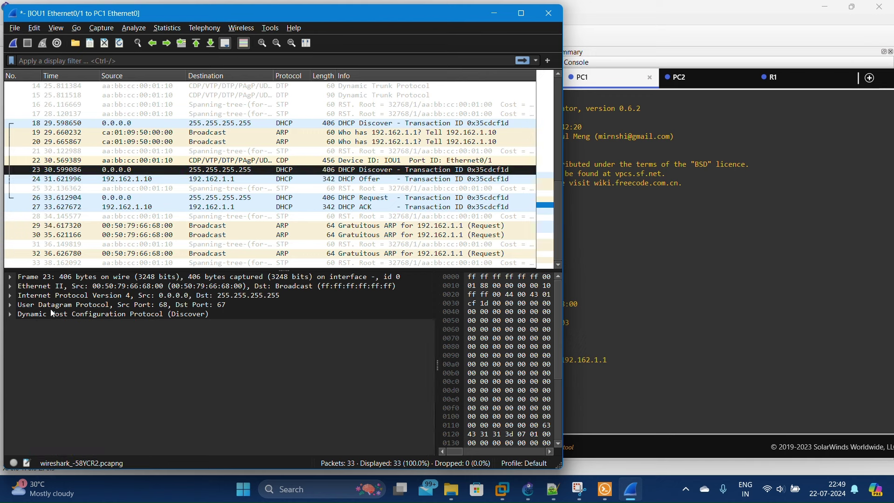
left_click(10, 304)
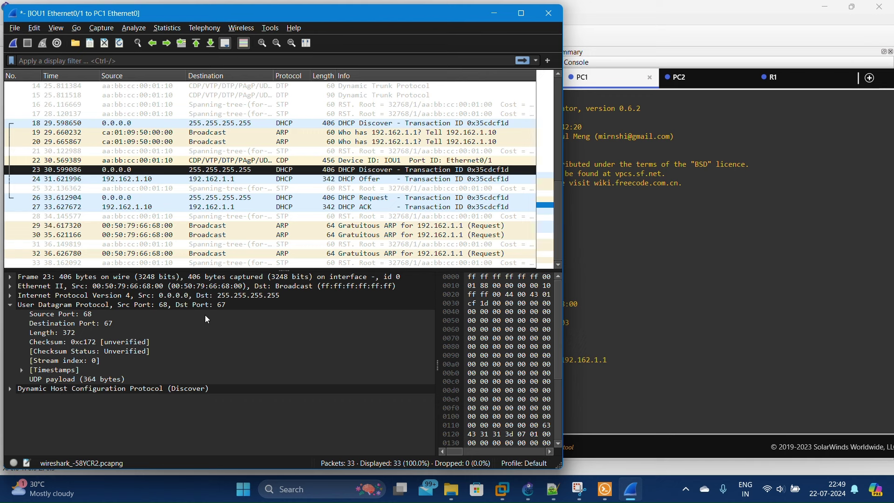
left_click(10, 306)
Examine the IPv4 header of the DHCP Discover packet for its source and destination addresses
left_click(11, 296)
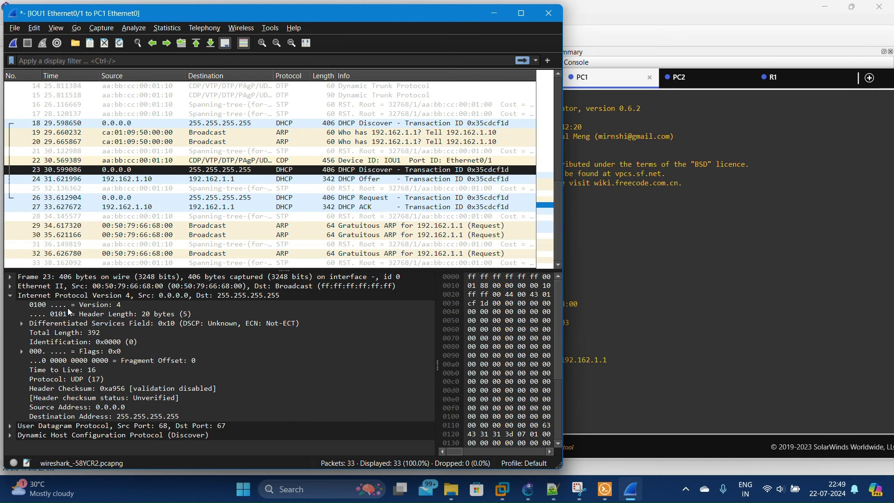
left_click(161, 298)
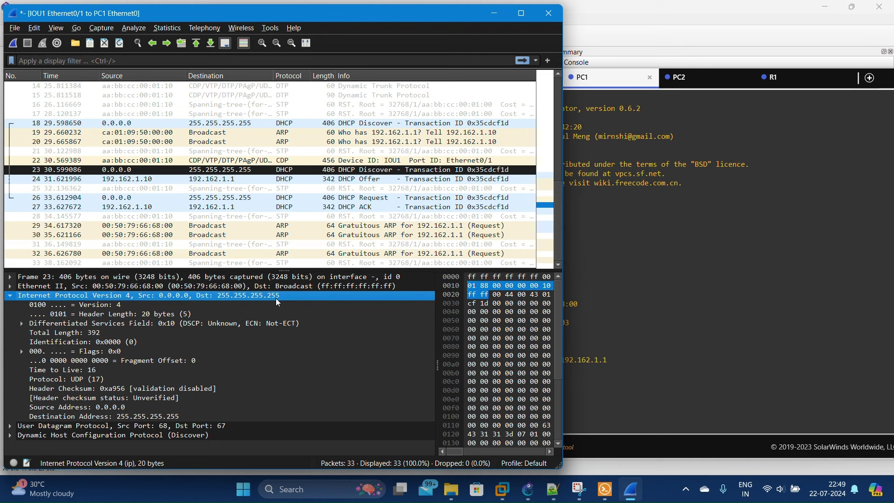
left_click(10, 296)
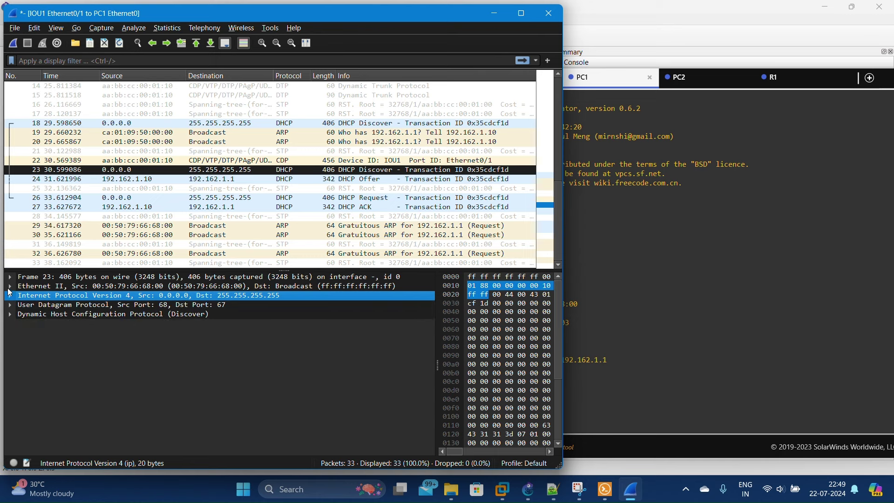
Compare the Discover packet's Ethernet source address with the MAC address in PC1's show ip output
left_click(10, 287)
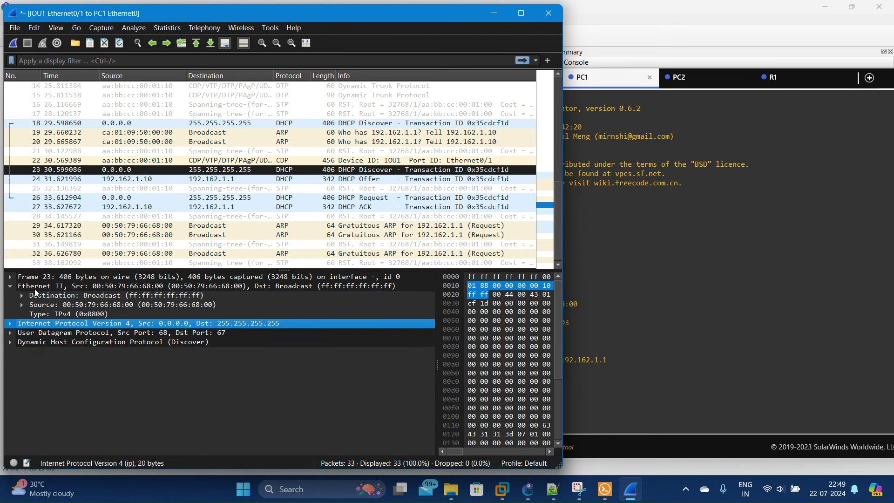
left_click(69, 306)
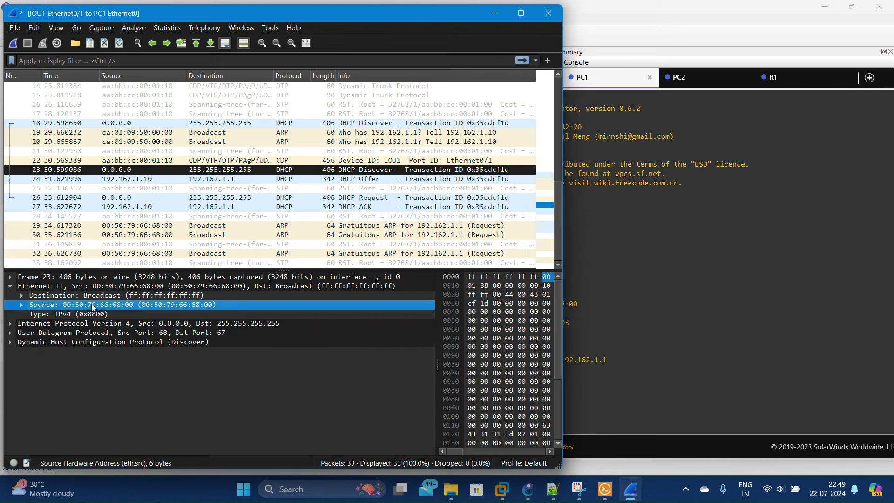
left_click(623, 251)
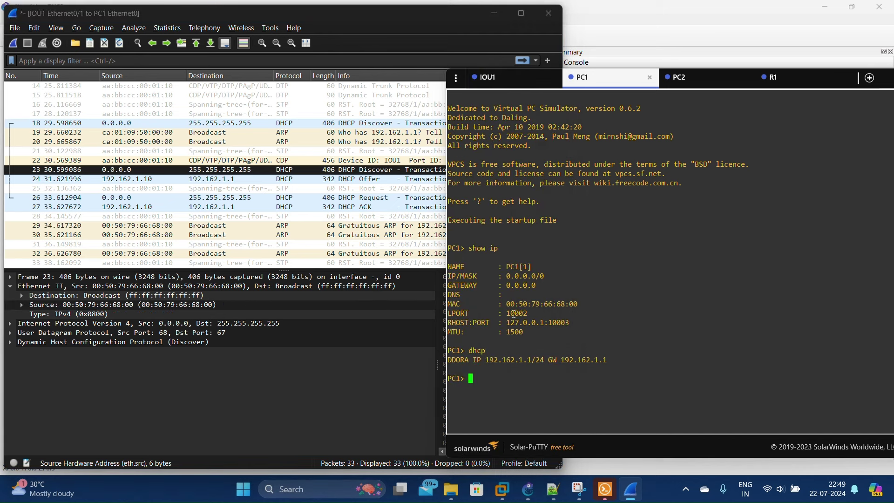
left_click_drag(506, 307, 571, 308)
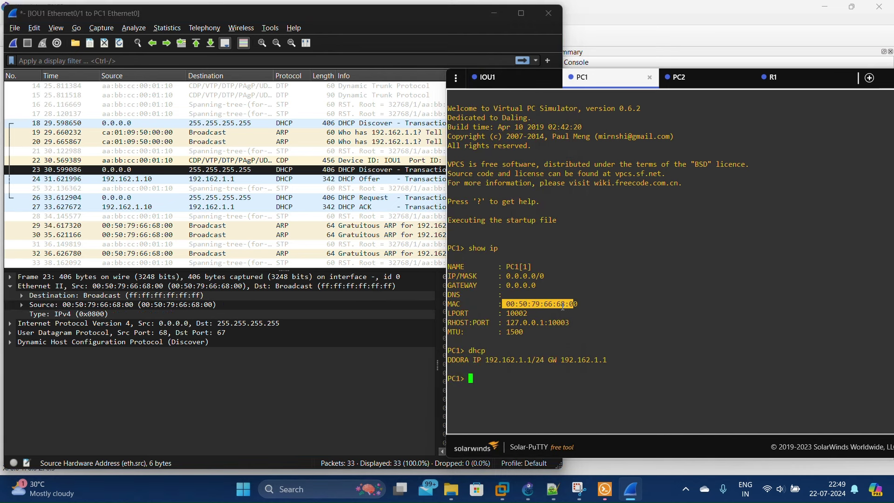
left_click(159, 303)
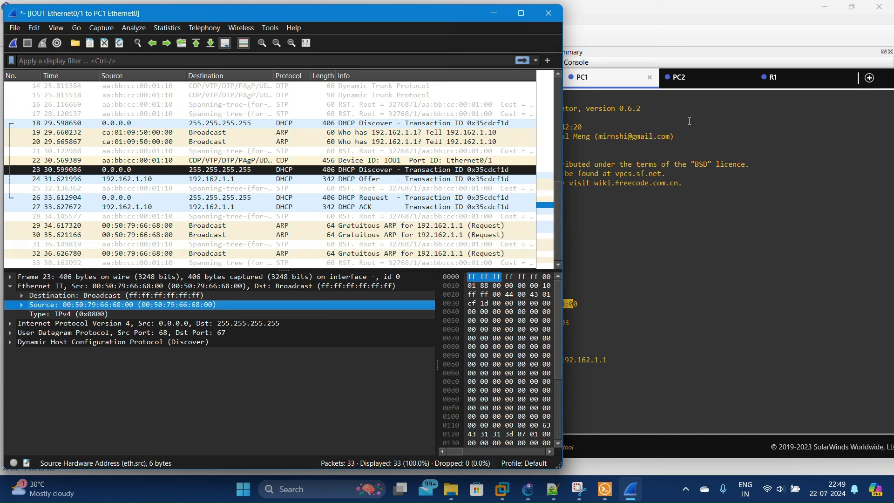
left_click(705, 138)
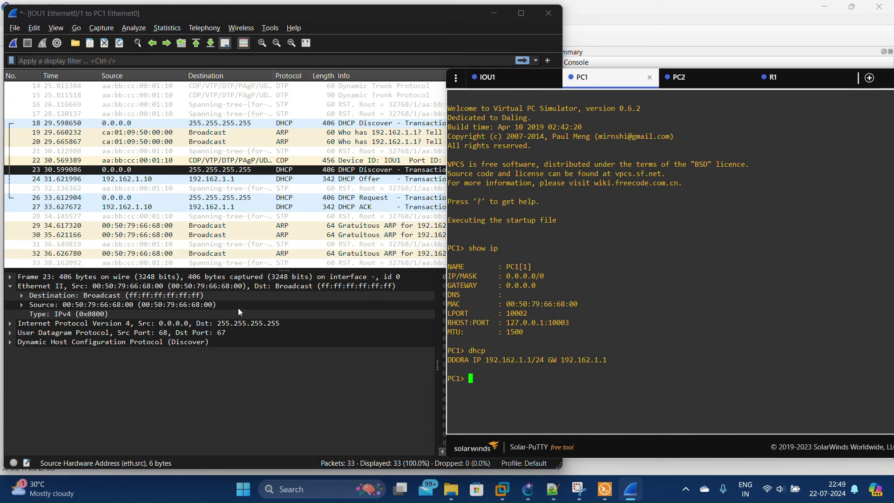
left_click_drag(541, 306, 791, 305)
left_click(792, 305)
Examine the UDP source and destination ports of the DHCP Offer packet
left_click(290, 180)
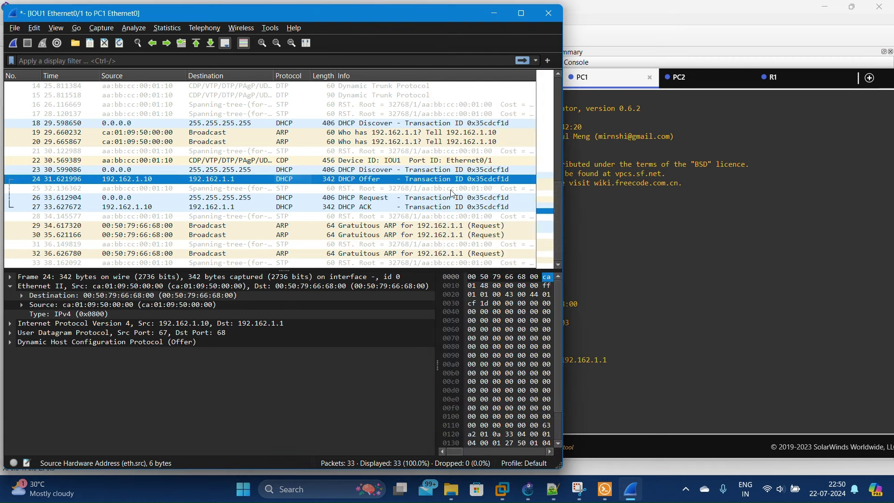
left_click(9, 286)
left_click(10, 315)
left_click(10, 315)
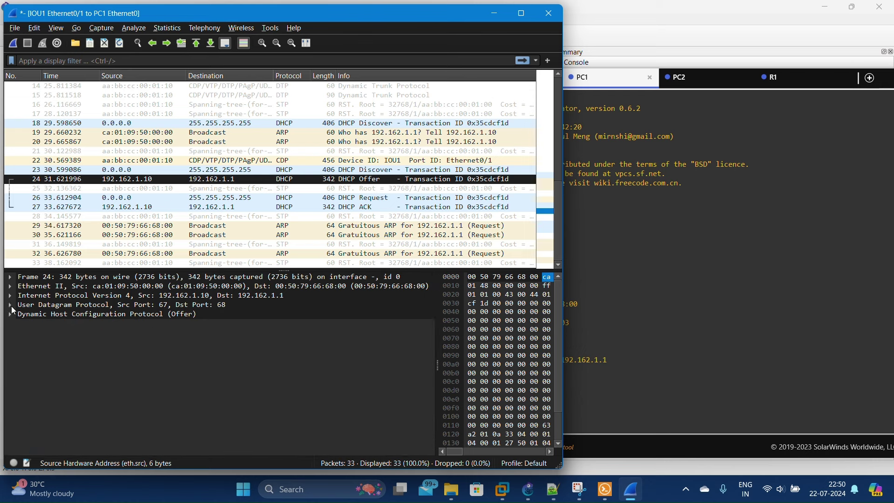
left_click(10, 305)
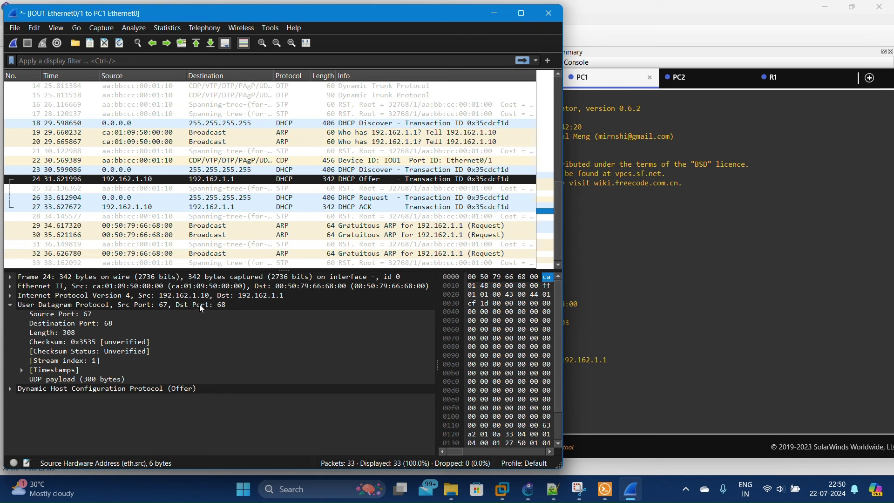
Examine the IPv4 header of the DHCP Offer packet for its source and destination addresses
left_click(10, 305)
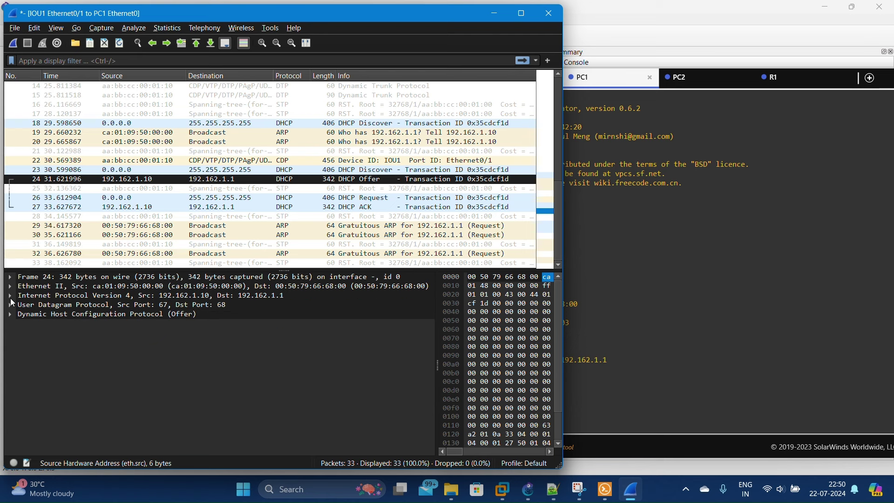
left_click(10, 295)
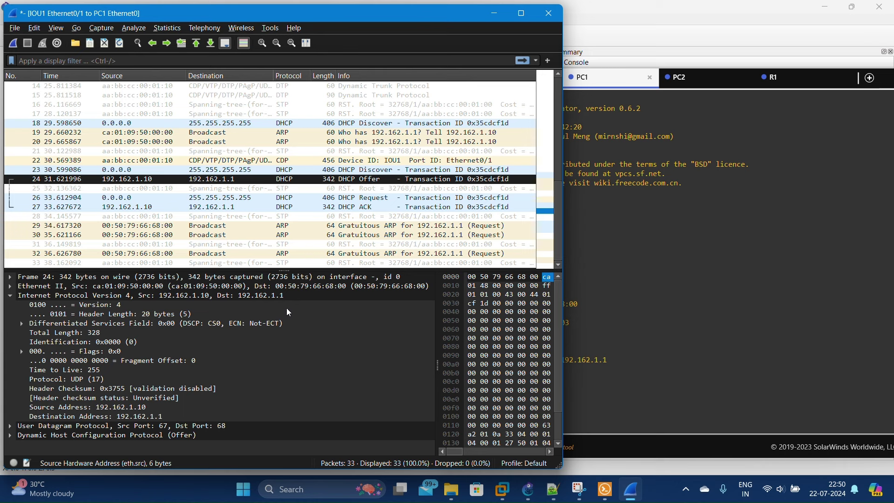
left_click(13, 297)
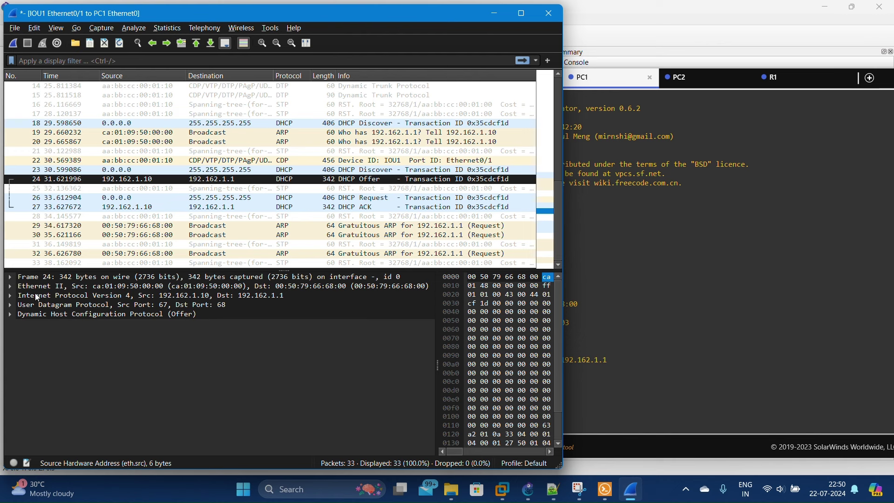
Examine the Ethernet and IPv4 source and destination addresses of the DHCP Request packet
left_click(143, 199)
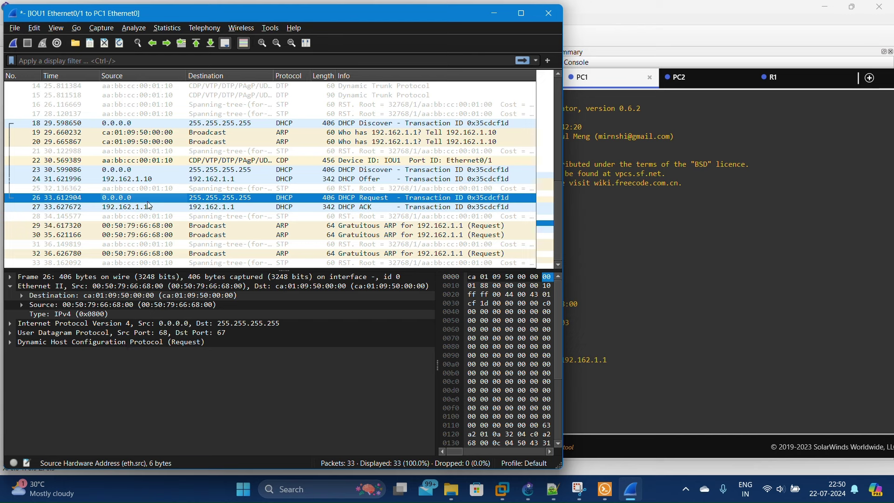
left_click(11, 288)
left_click(13, 296)
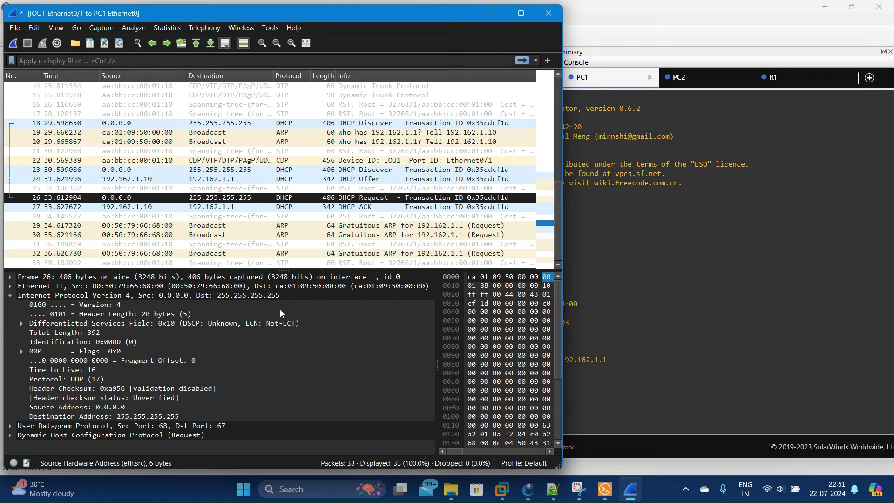
Examine the DHCP ACK packet's DHCP message fields and its UDP source and destination ports
left_click(162, 217)
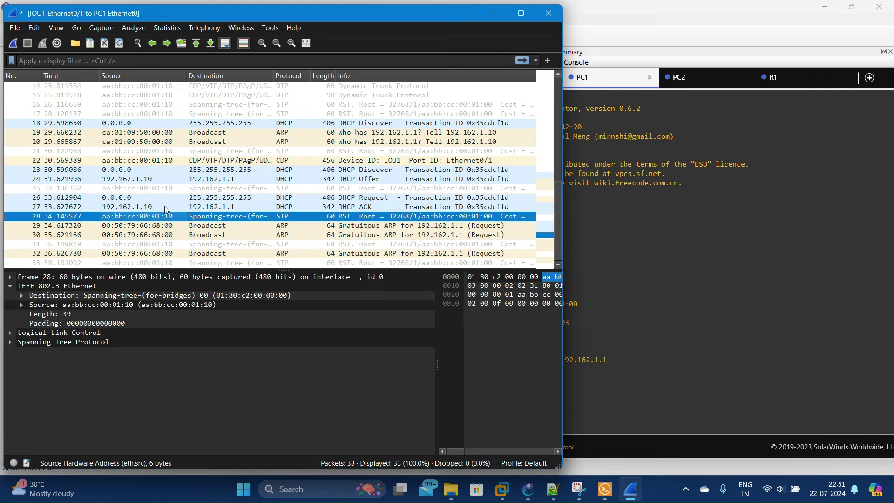
left_click(164, 206)
left_click(9, 325)
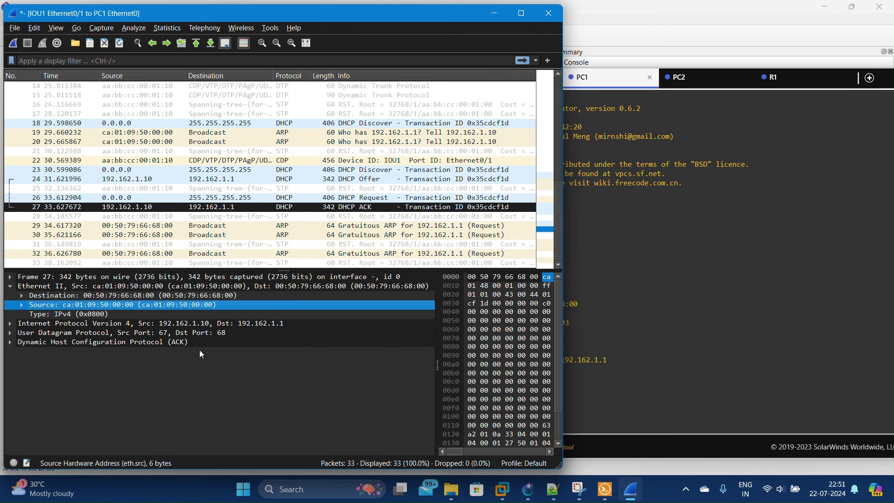
left_click(10, 342)
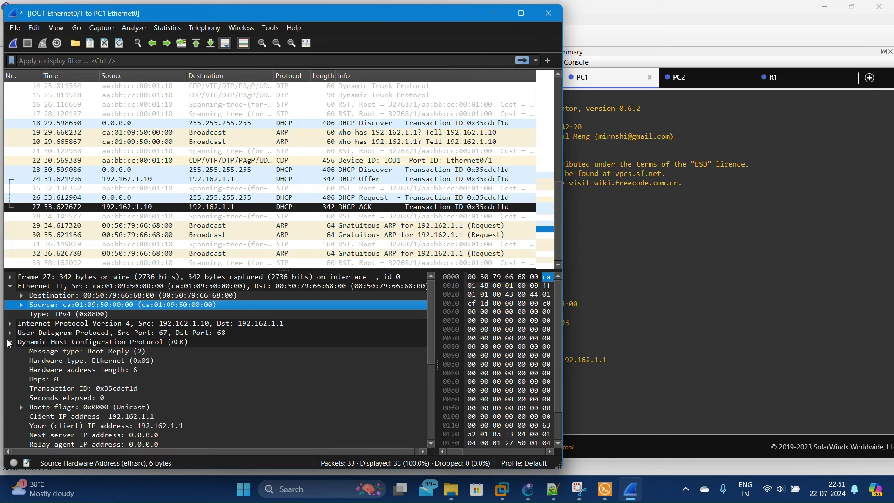
left_click(9, 343)
left_click(10, 334)
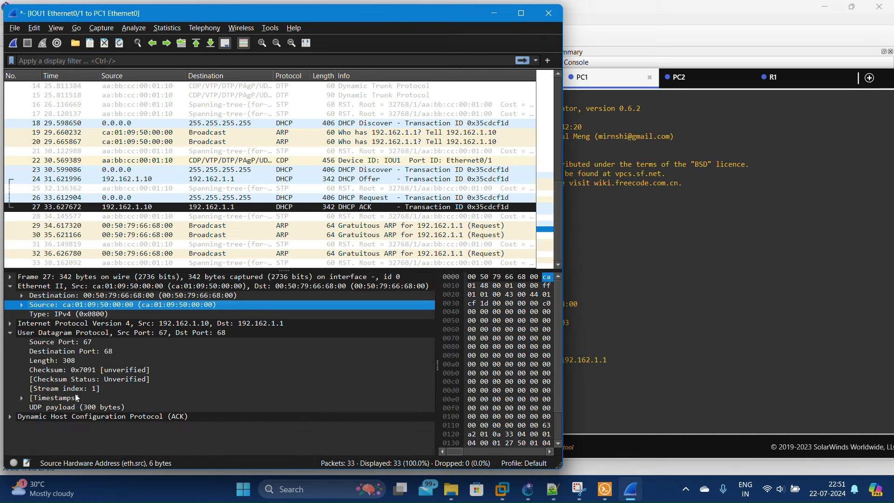
left_click(10, 332)
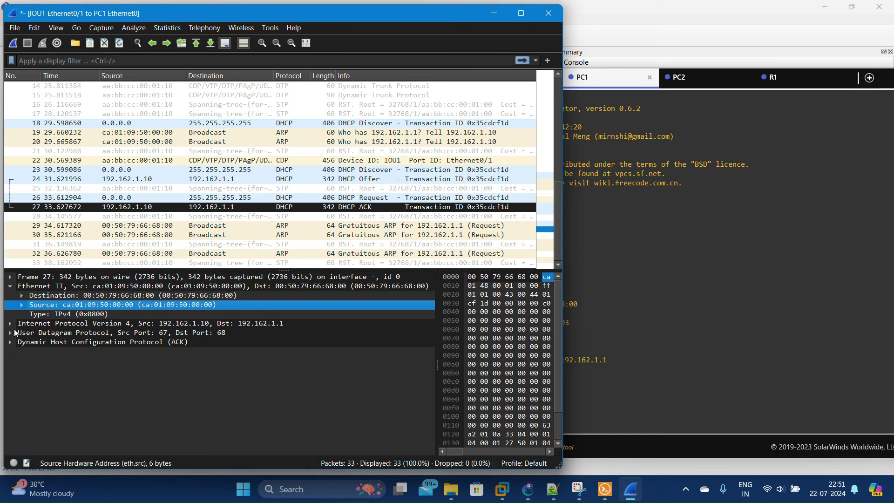
Examine the IPv4 and Ethernet source and destination addresses of the DHCP ACK packet
left_click(10, 323)
left_click(10, 287)
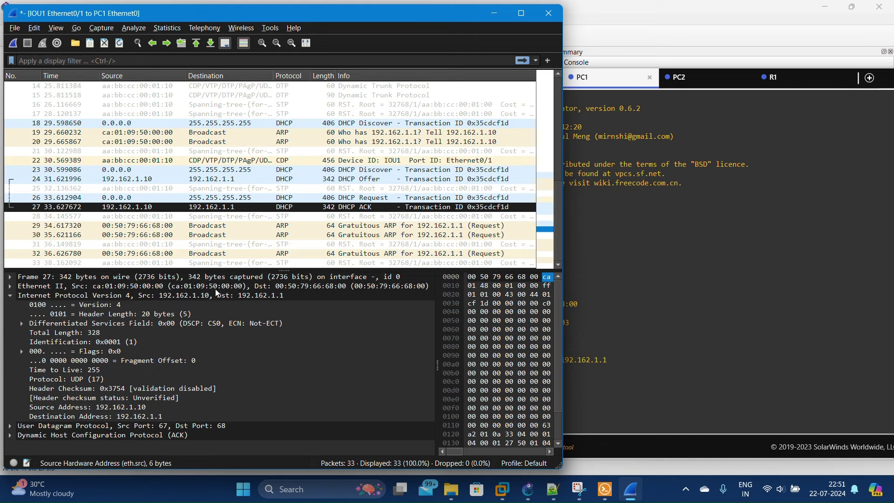
left_click(10, 297)
left_click(11, 287)
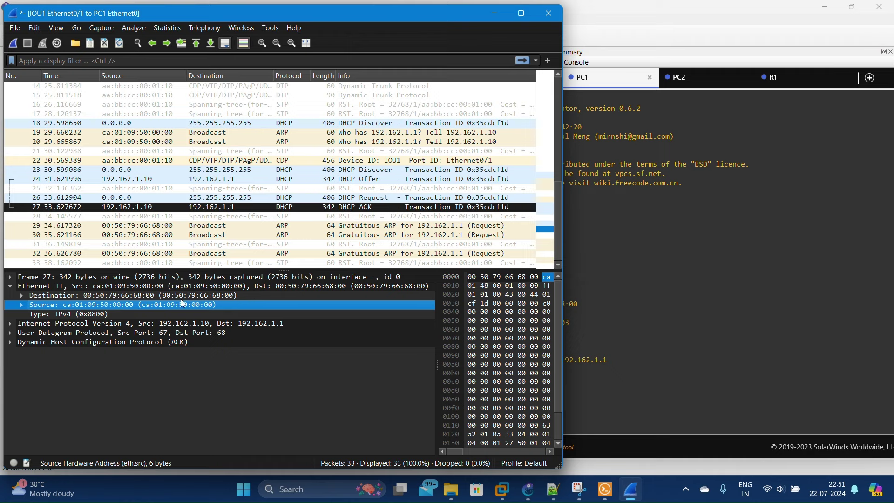
left_click(11, 287)
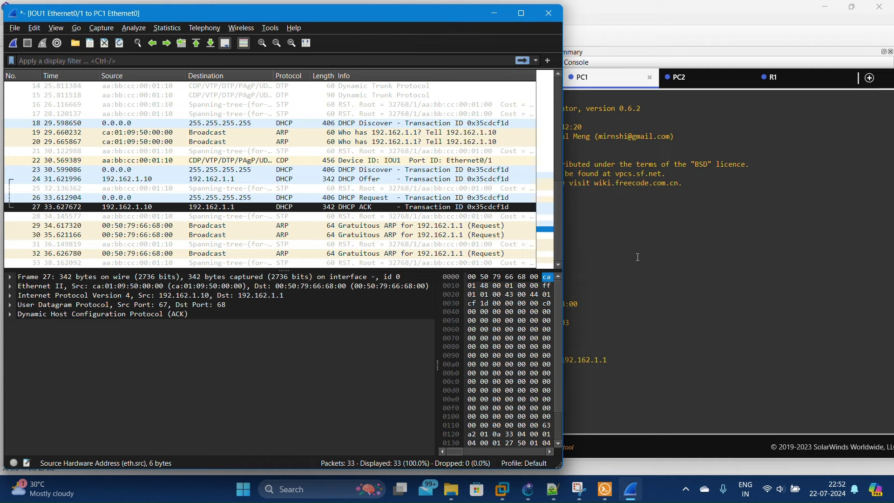